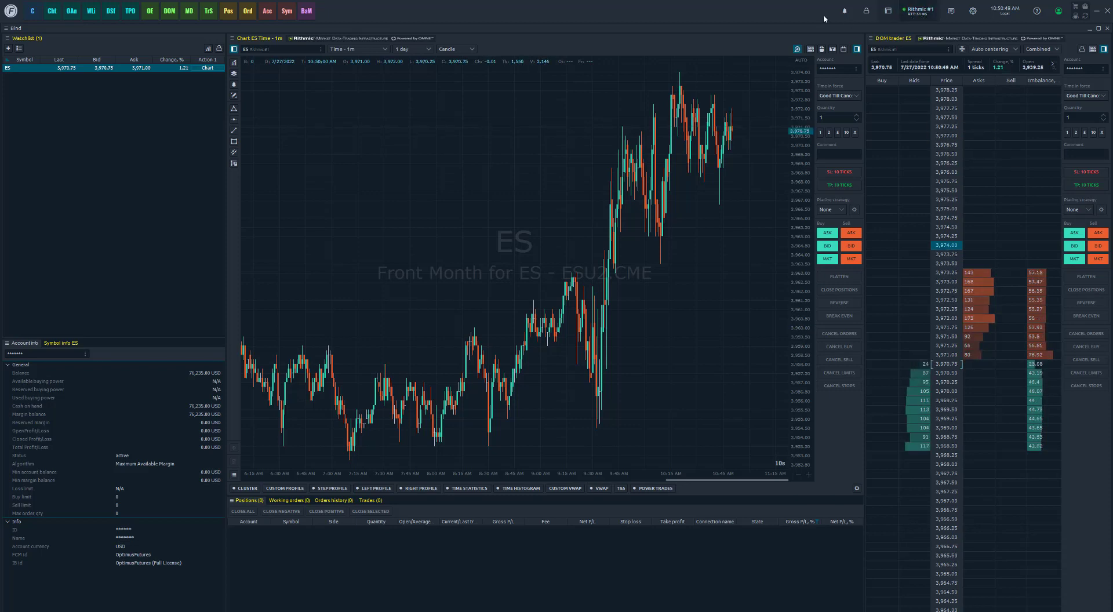
Step: Open the connection manager and view the status of the Rithmic #1 connection
right_click(773, 10)
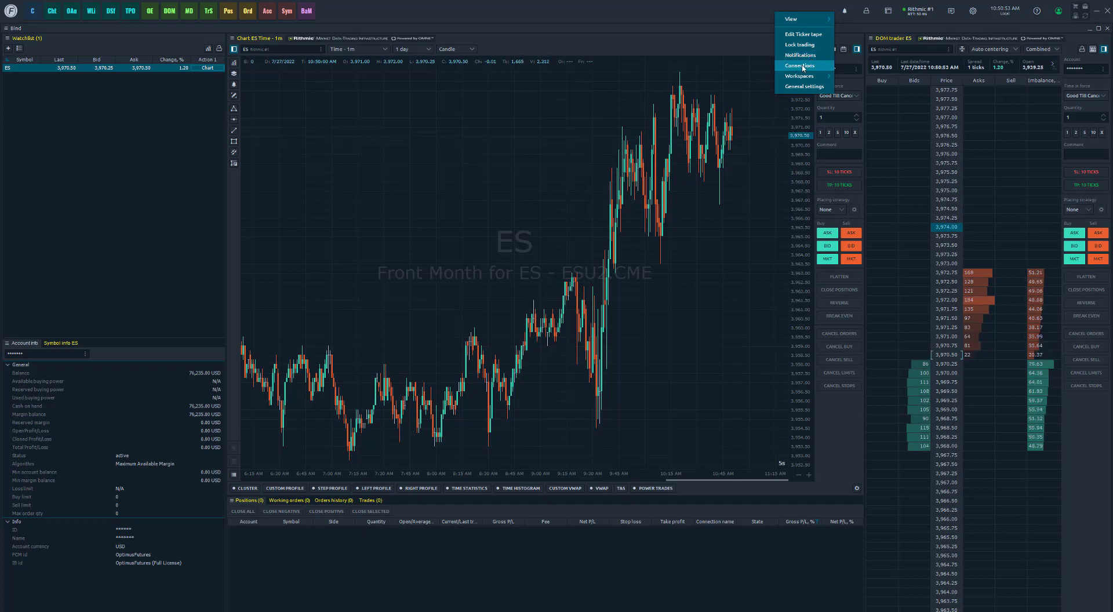
click(803, 67)
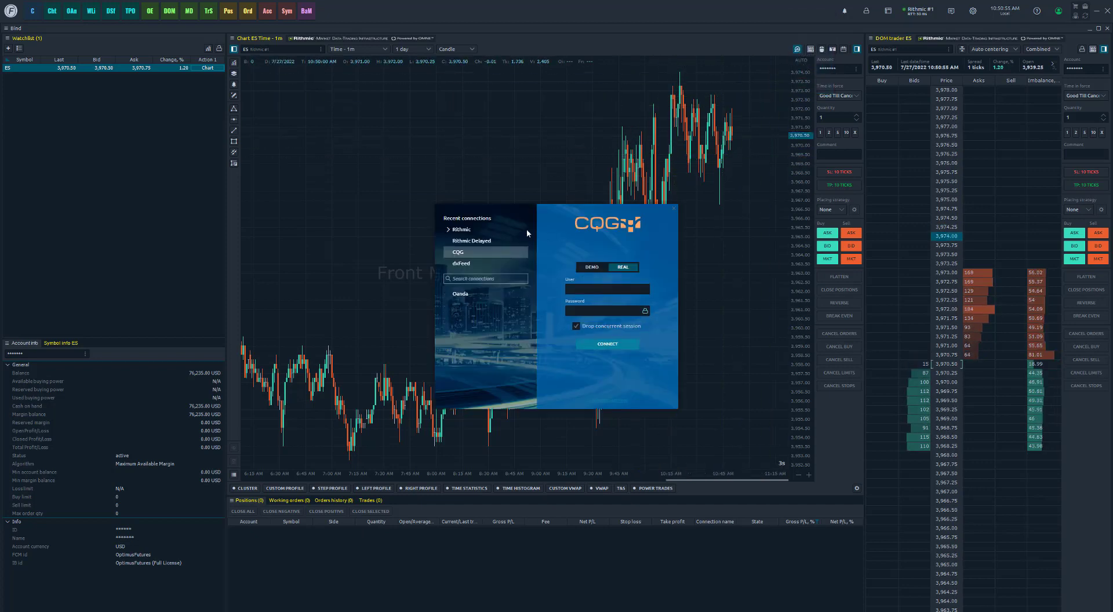
click(487, 230)
click(473, 252)
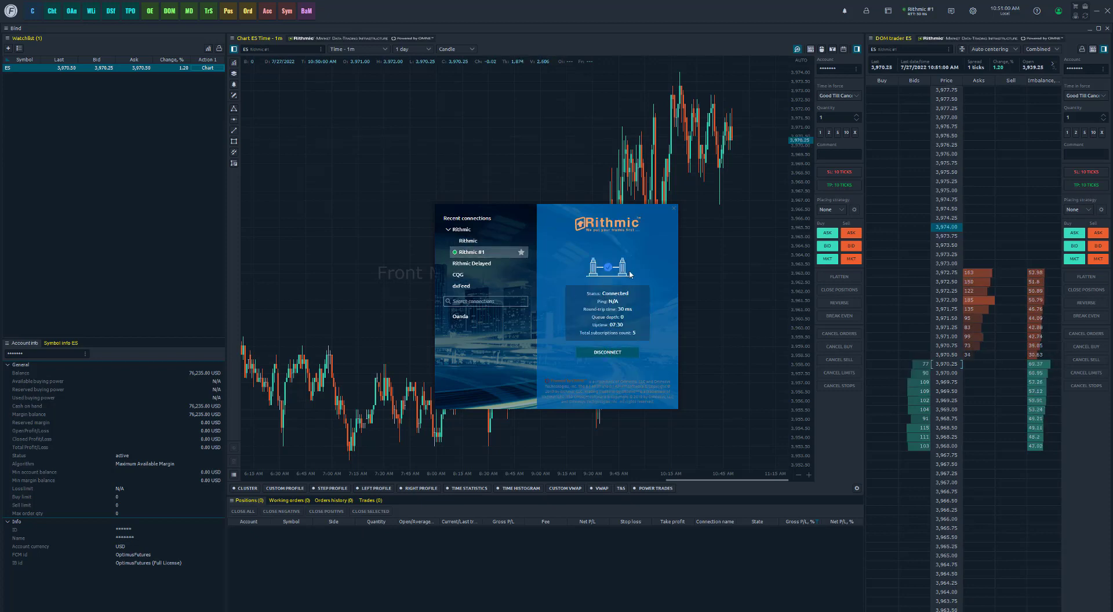
drag(602, 217, 605, 198)
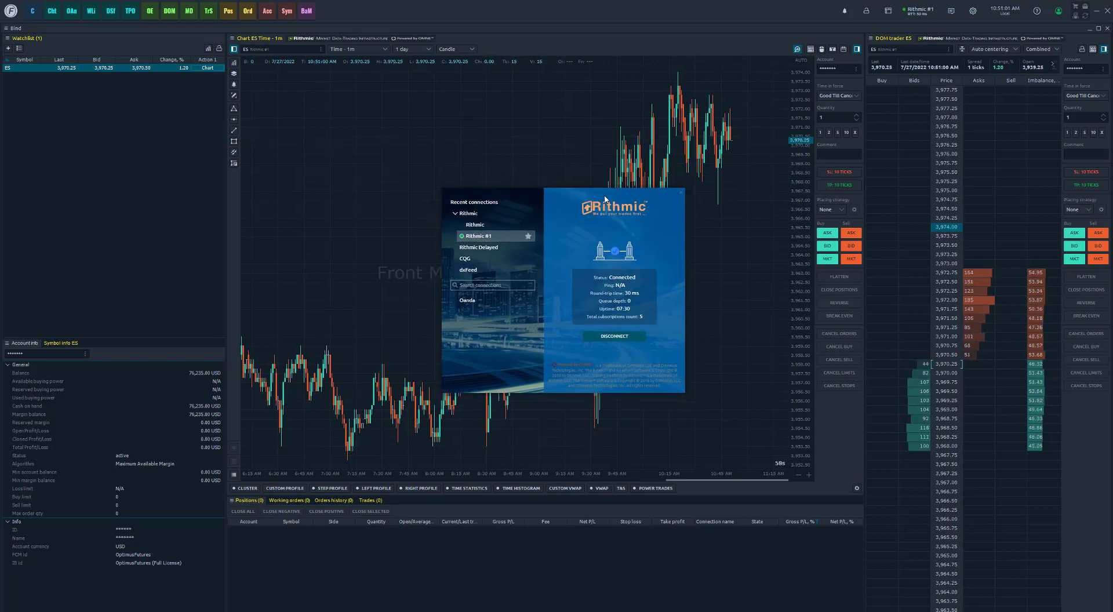
Step: Review the server and Market by Order (MBO) options in the Rithmic connection settings
click(628, 339)
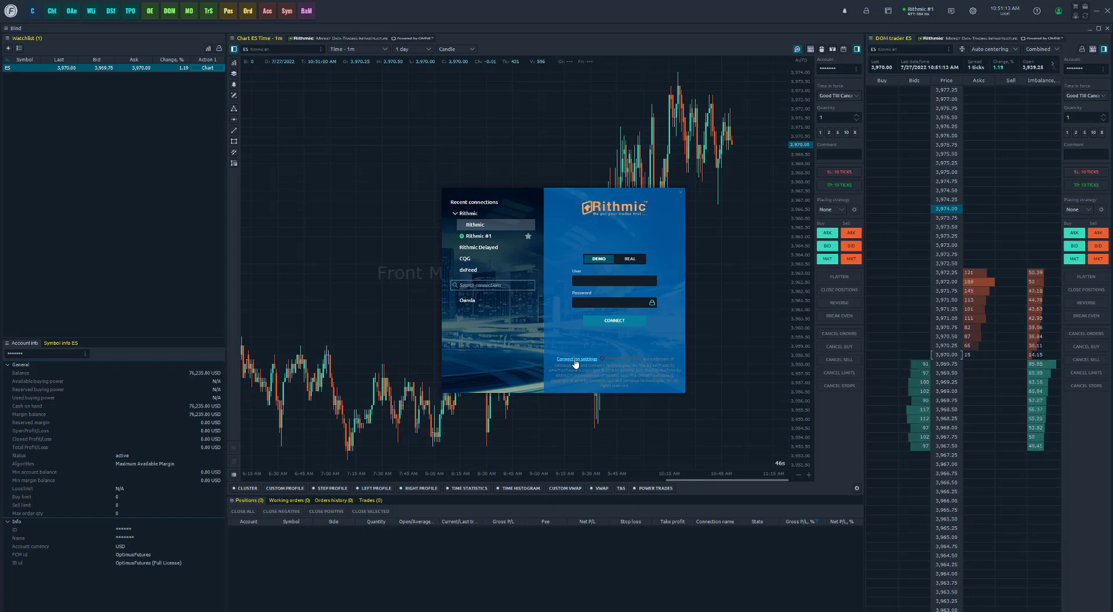
click(576, 360)
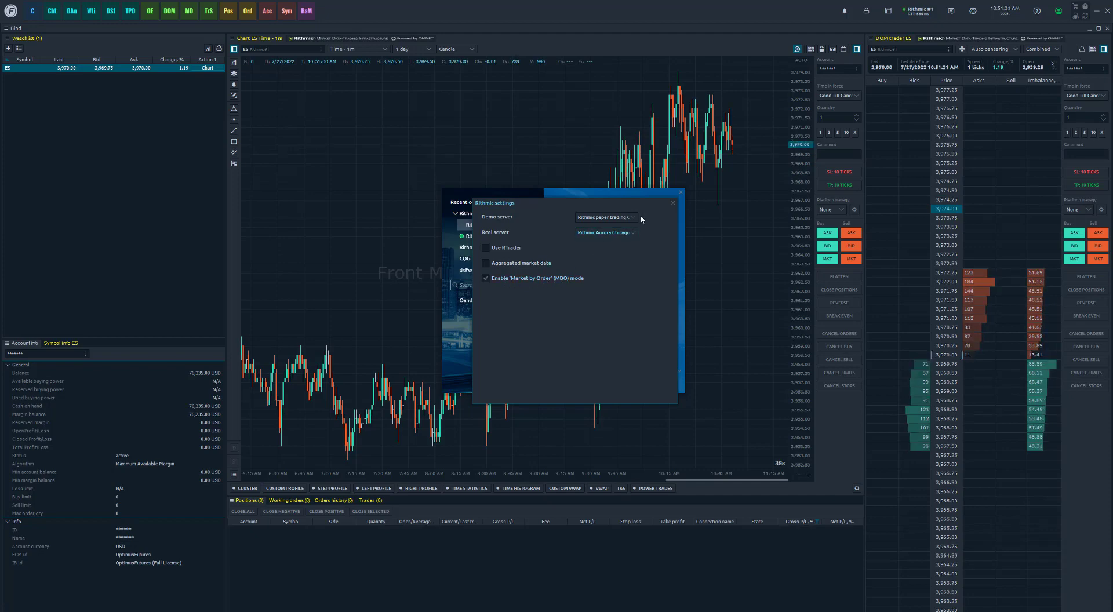
click(674, 203)
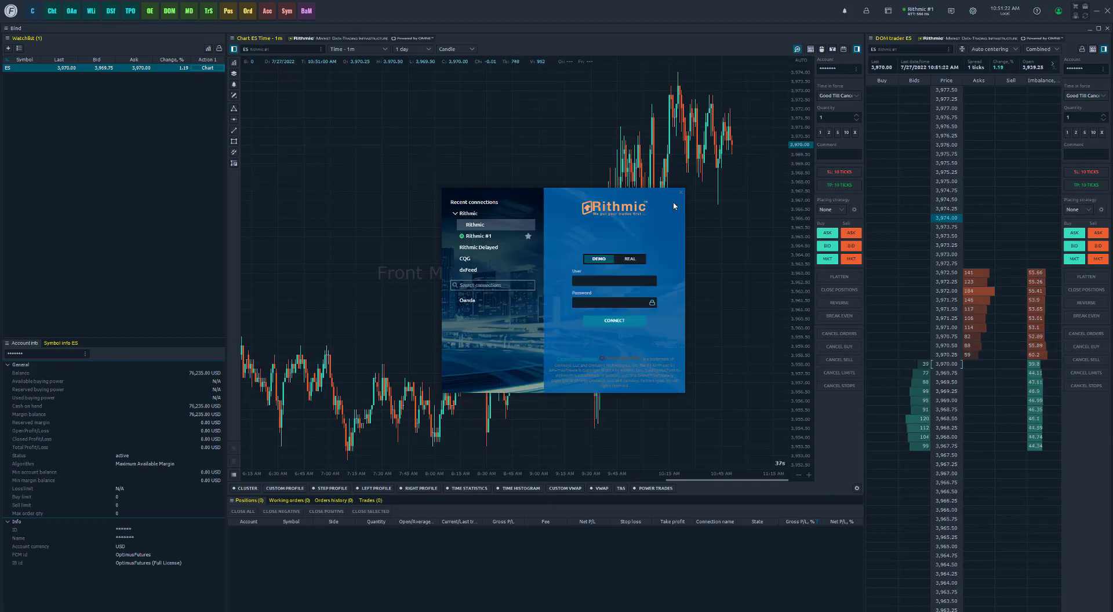
click(630, 321)
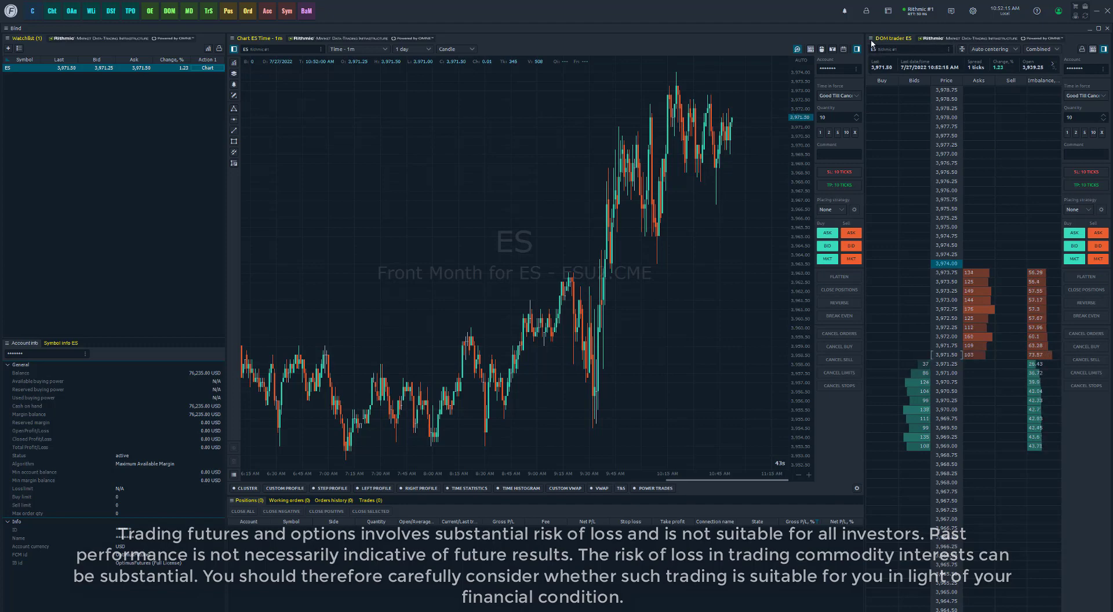
Step: Open the DOM trader settings and select the Number of levels value in the View section
right_click(942, 114)
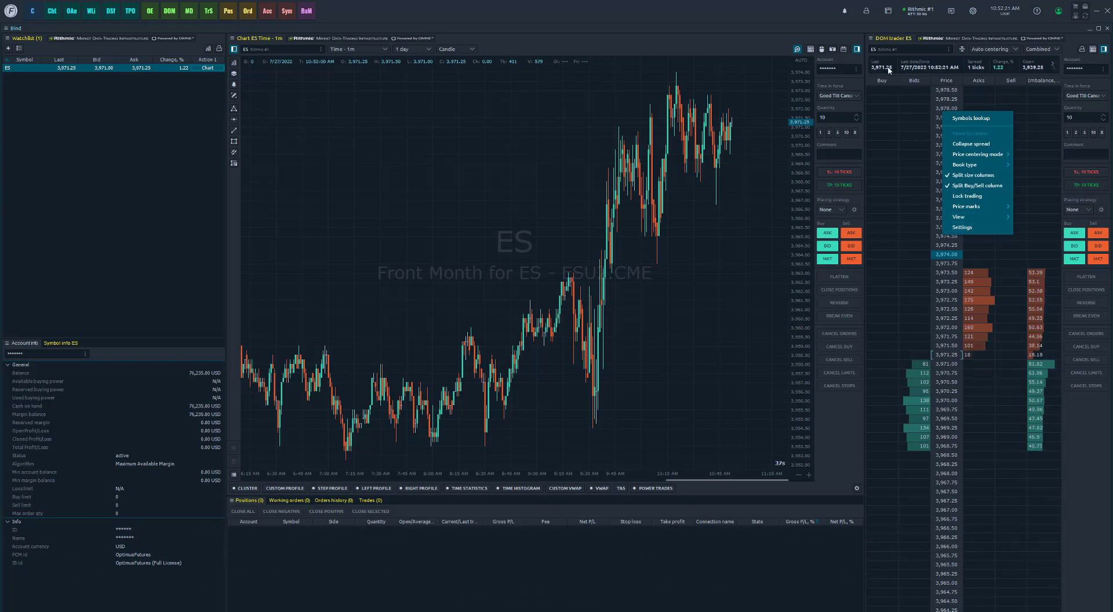
click(872, 39)
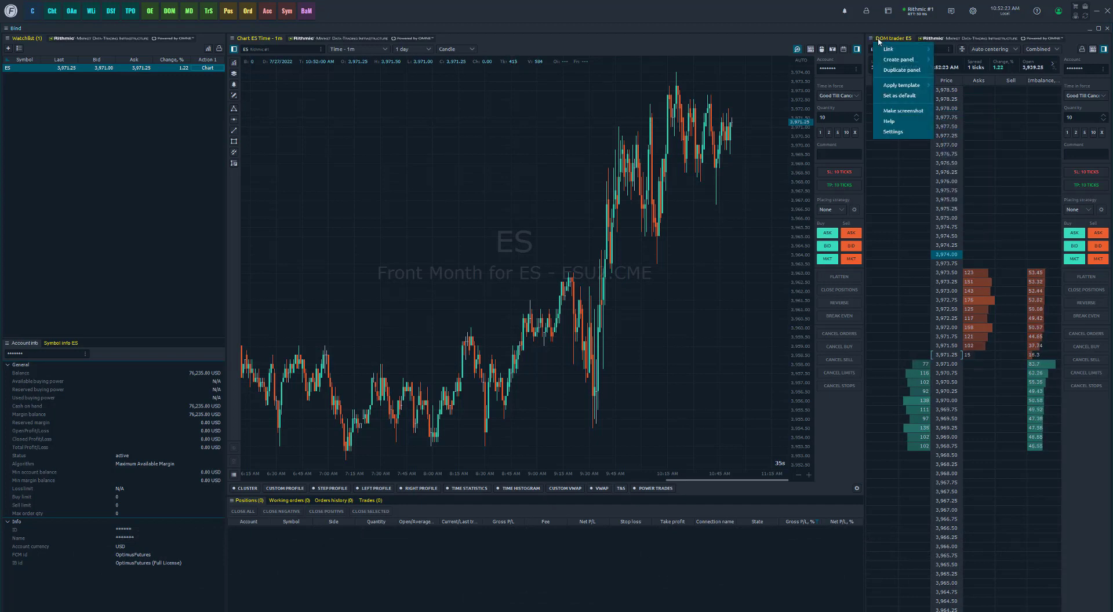
click(910, 133)
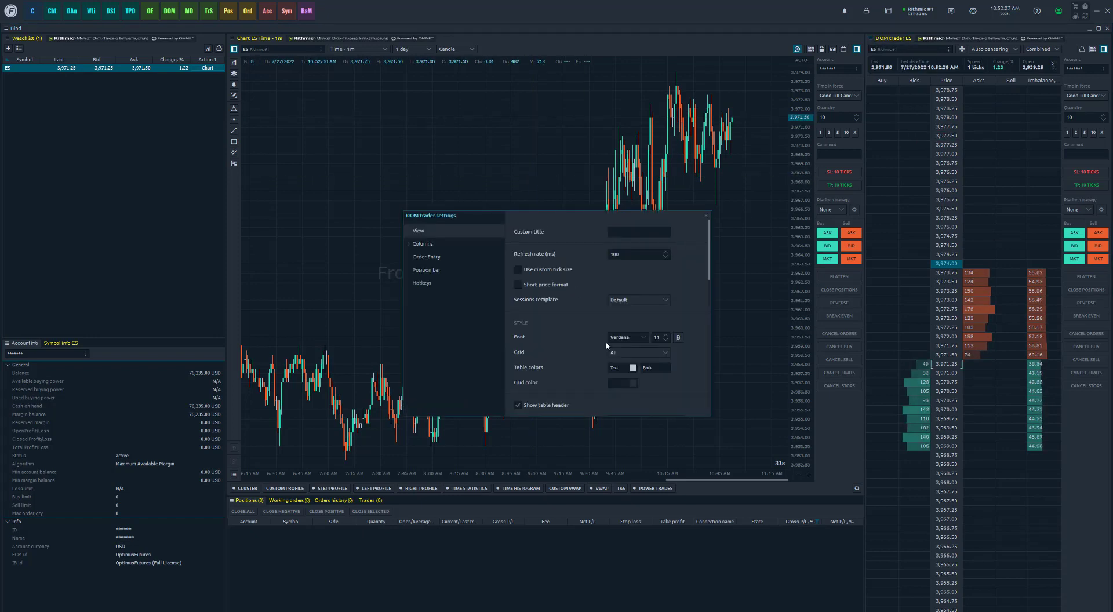
scroll(607, 346, down, 3)
scroll(607, 346, down, 3)
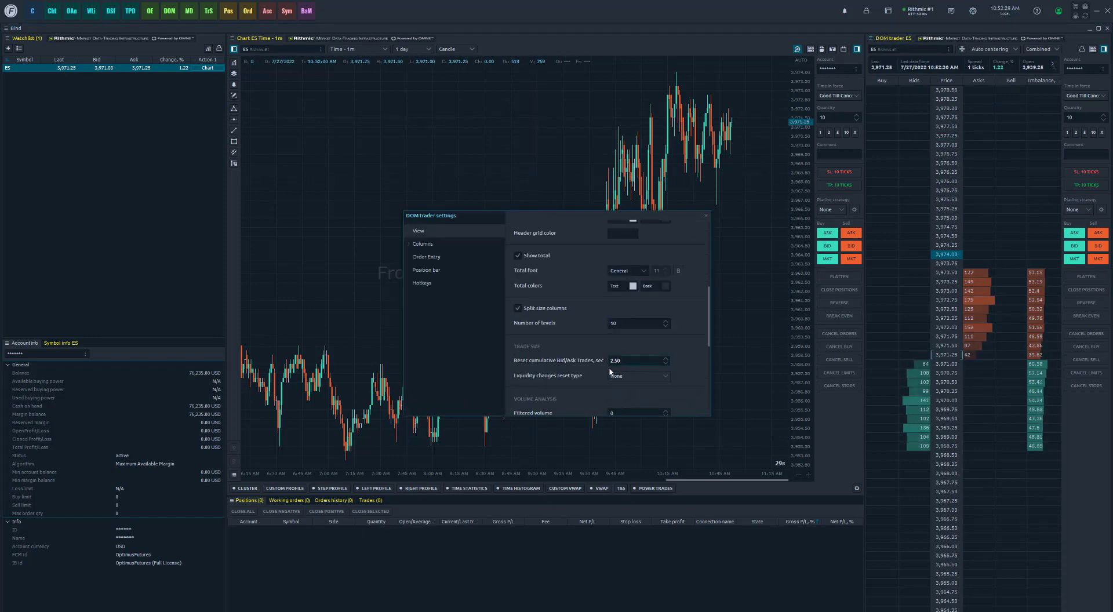
click(623, 323)
click(620, 323)
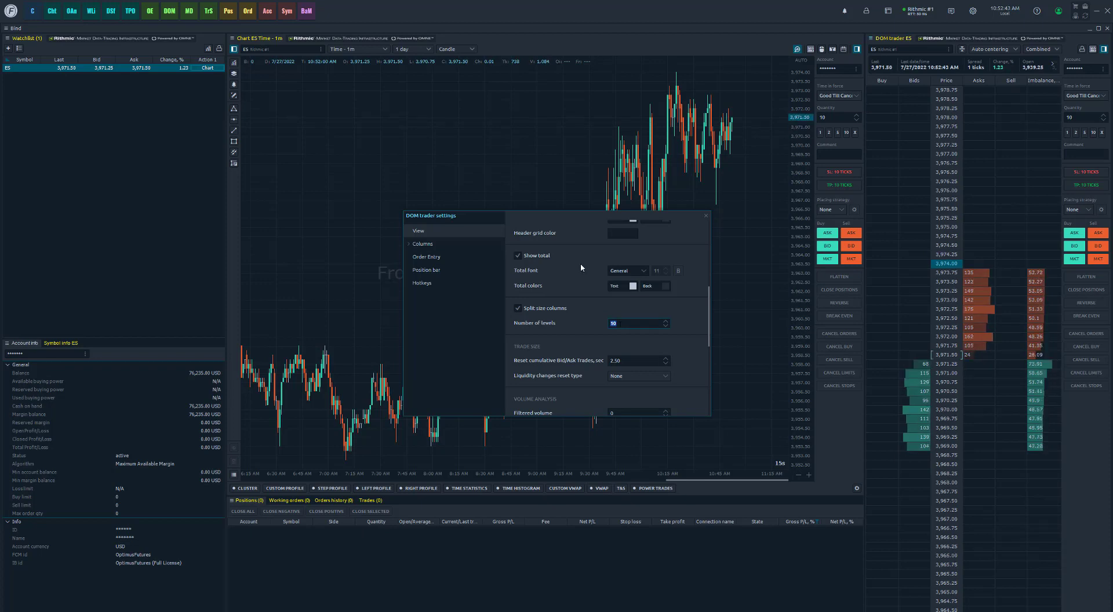
scroll(589, 266, up, 5)
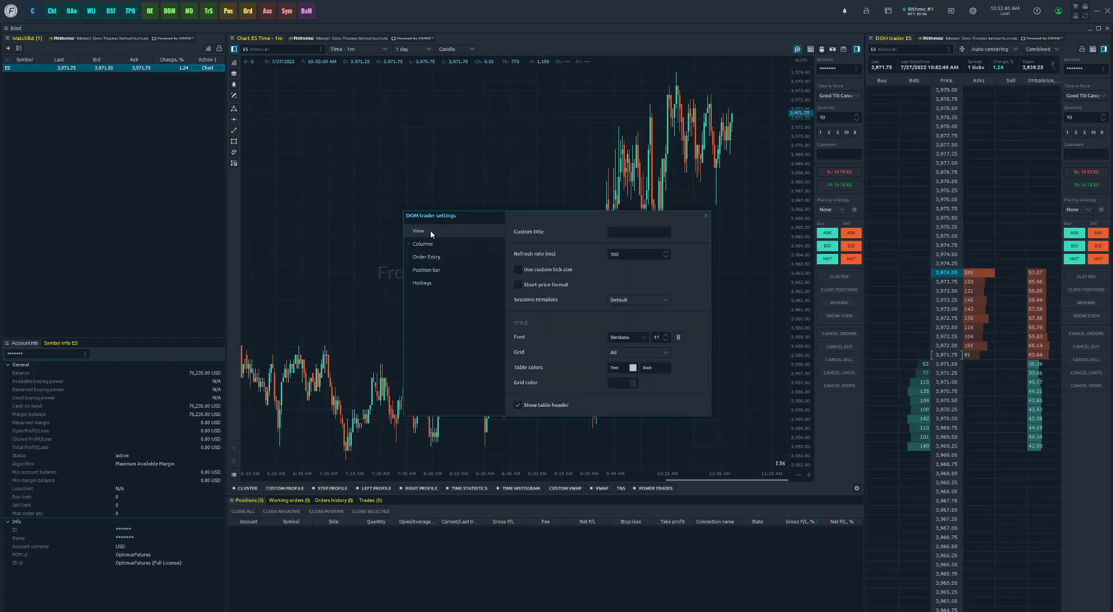
scroll(576, 268, down, 5)
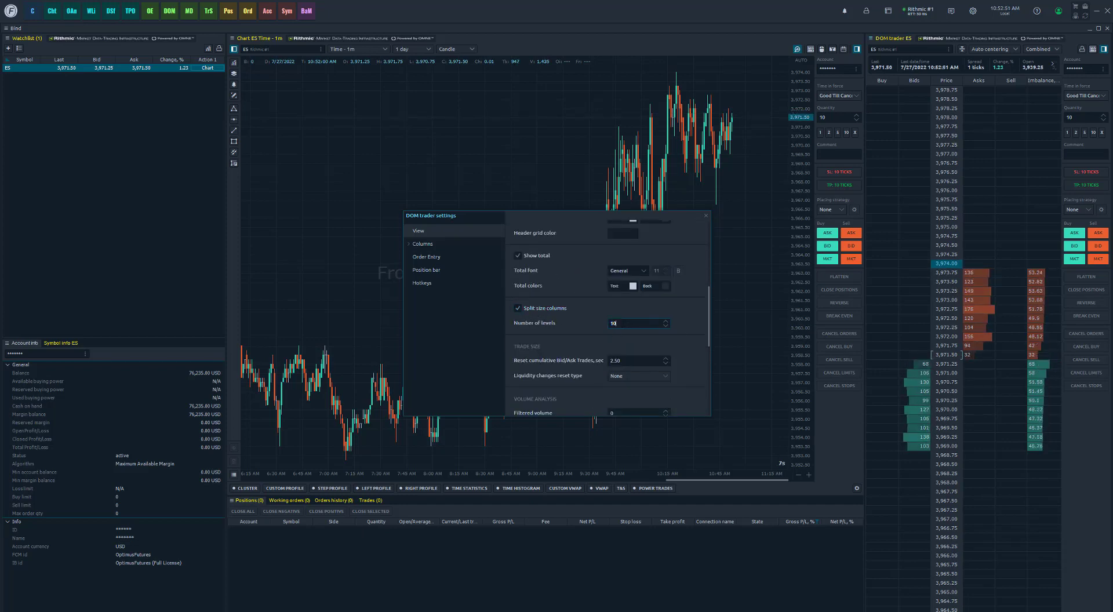
drag(613, 323, 605, 322)
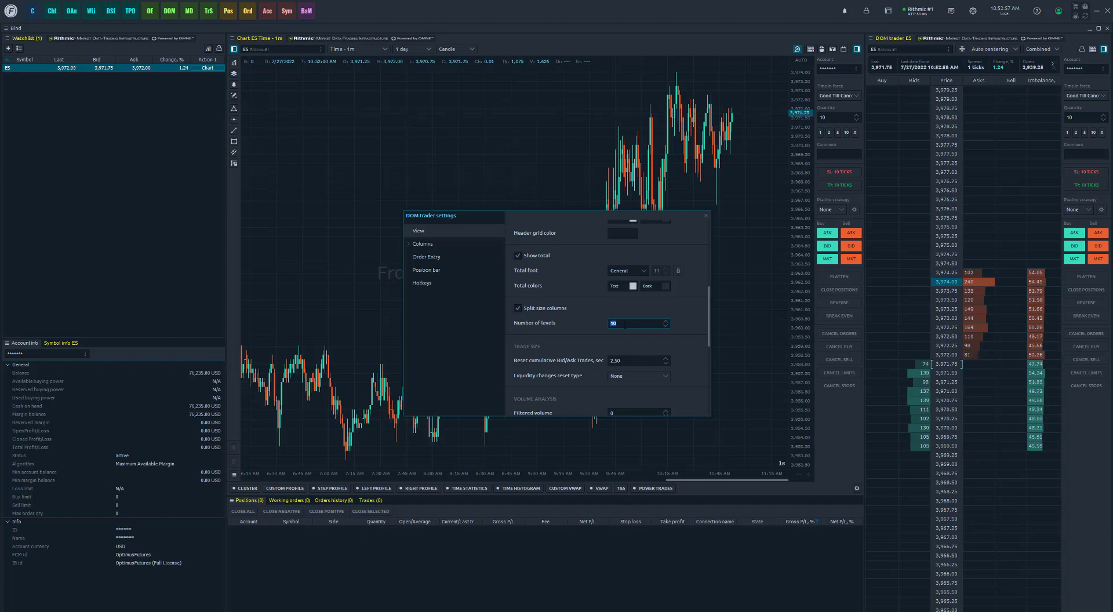
Step: Raise the number of levels in the DOM trader gradually, up to 20
click(665, 321)
click(666, 321)
click(666, 321)
click(665, 322)
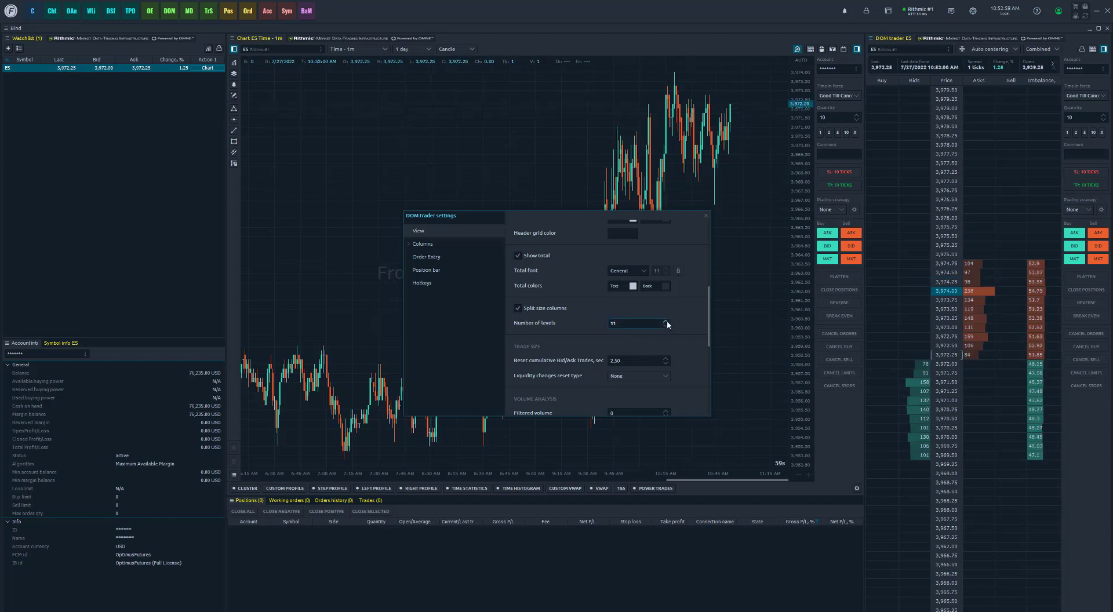
click(666, 322)
click(665, 321)
click(666, 321)
click(665, 321)
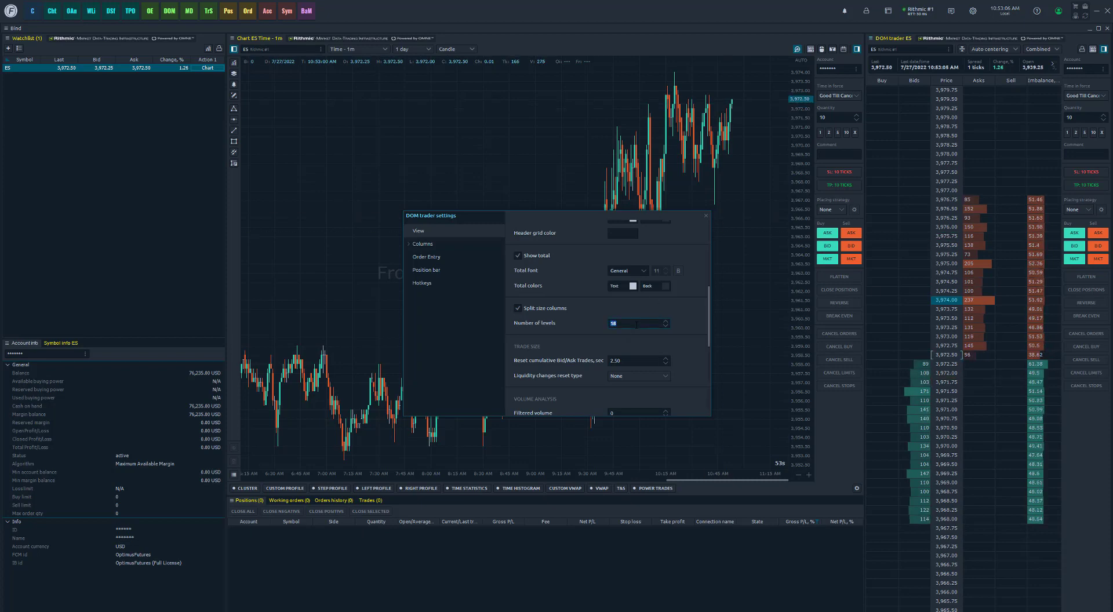
text(20)
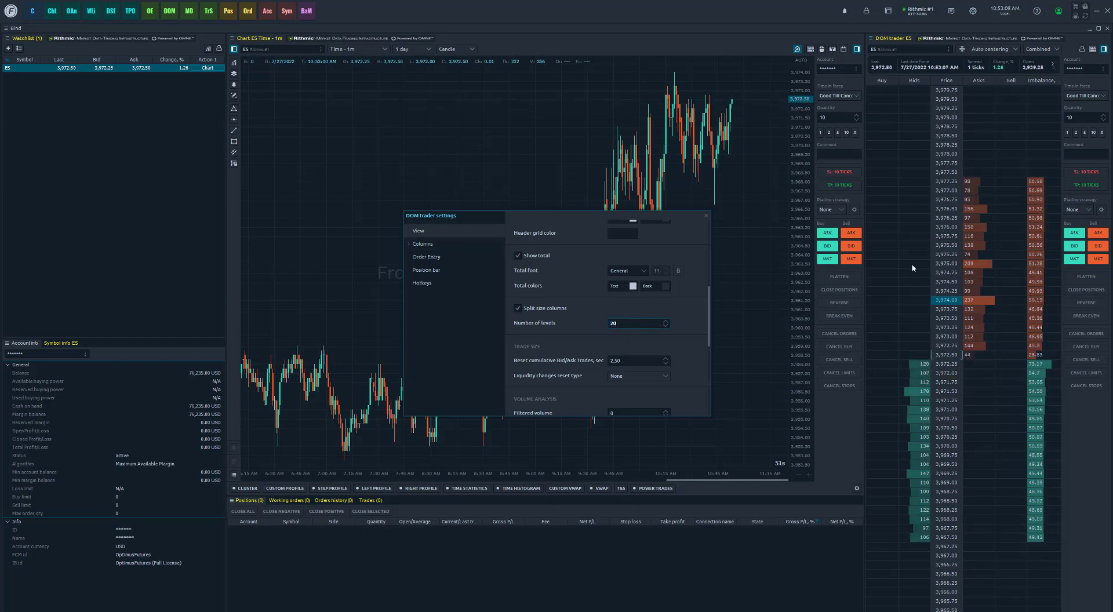
Step: Set the number of levels in the DOM trader to 50
double_click(632, 326)
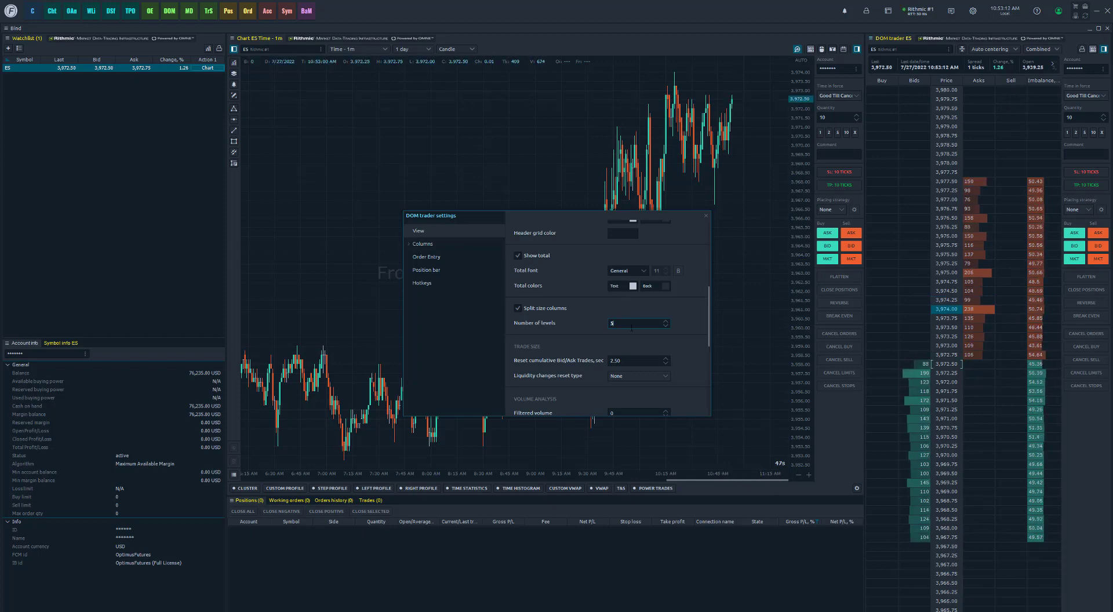
text(50)
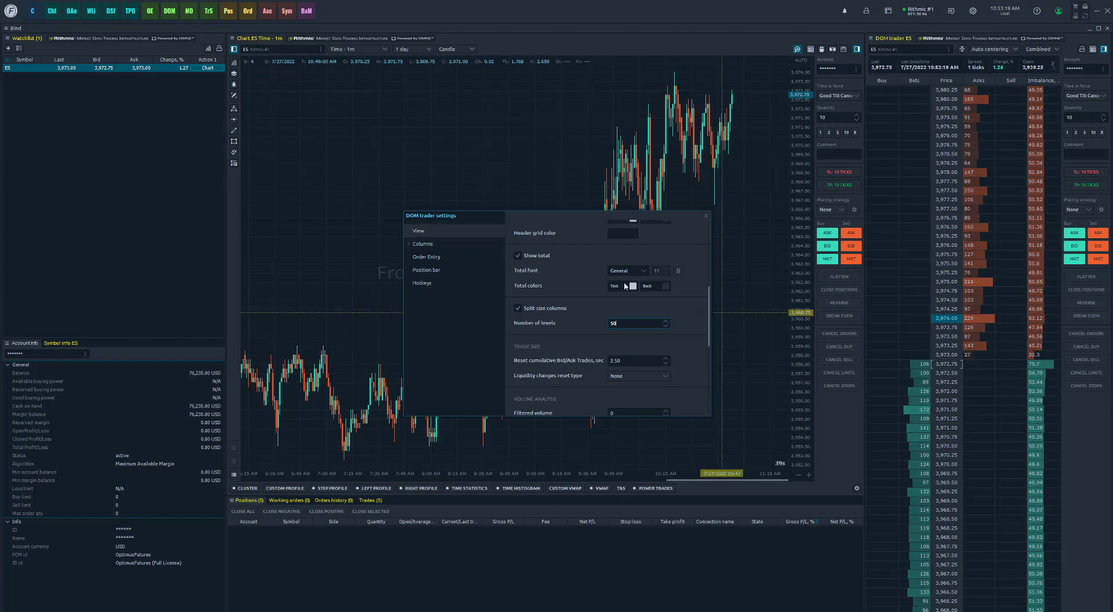
Step: Switch the DOM trader's price centering mode to No centering and look through the displayed price levels
click(994, 49)
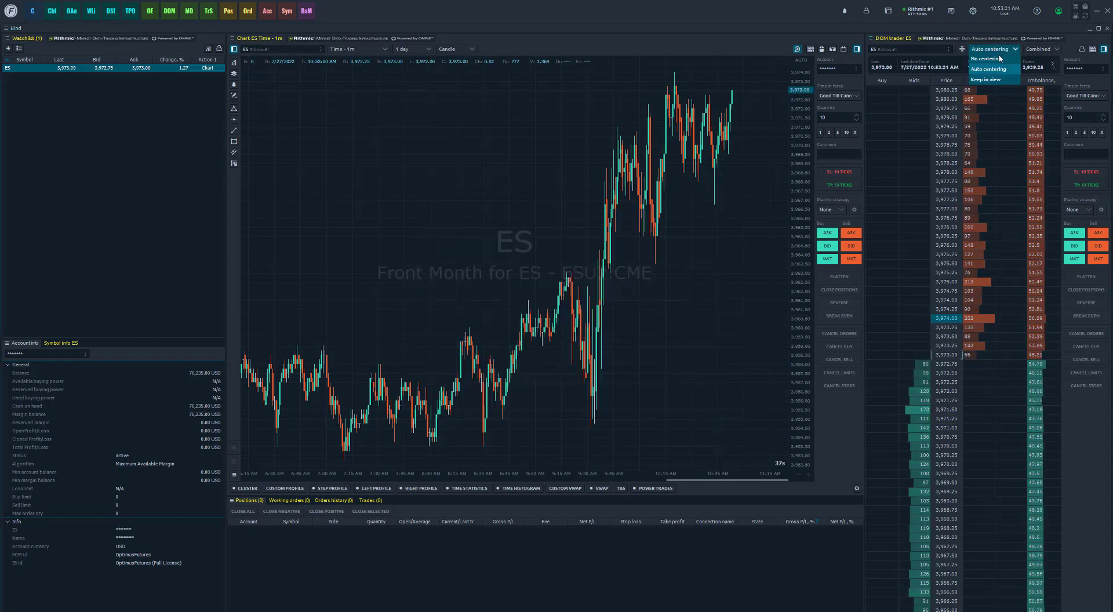
click(991, 70)
scroll(981, 374, down, 8)
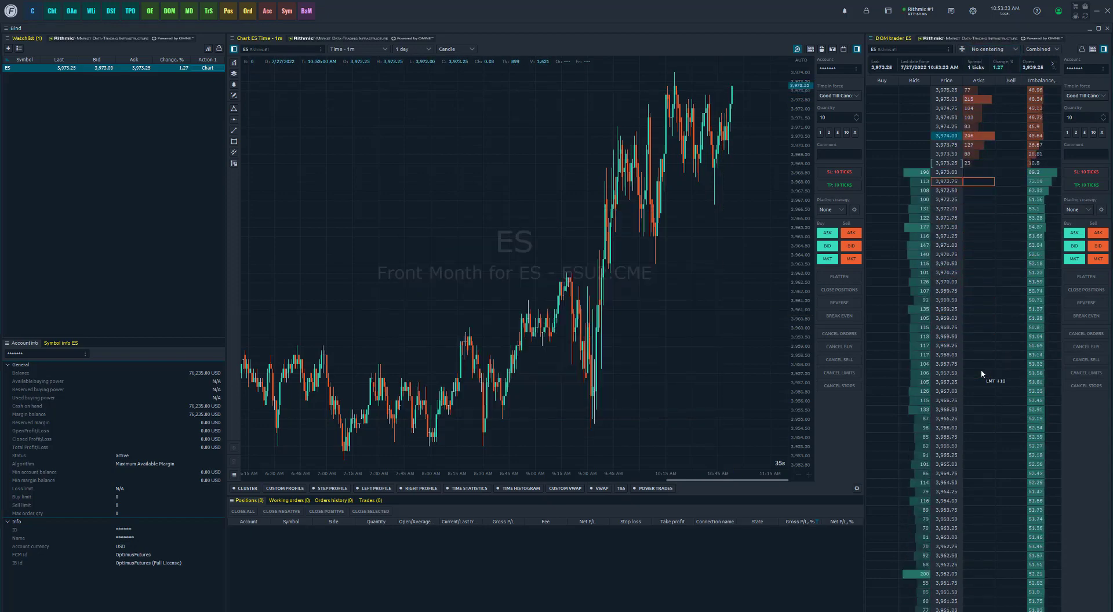
scroll(979, 362, up, 8)
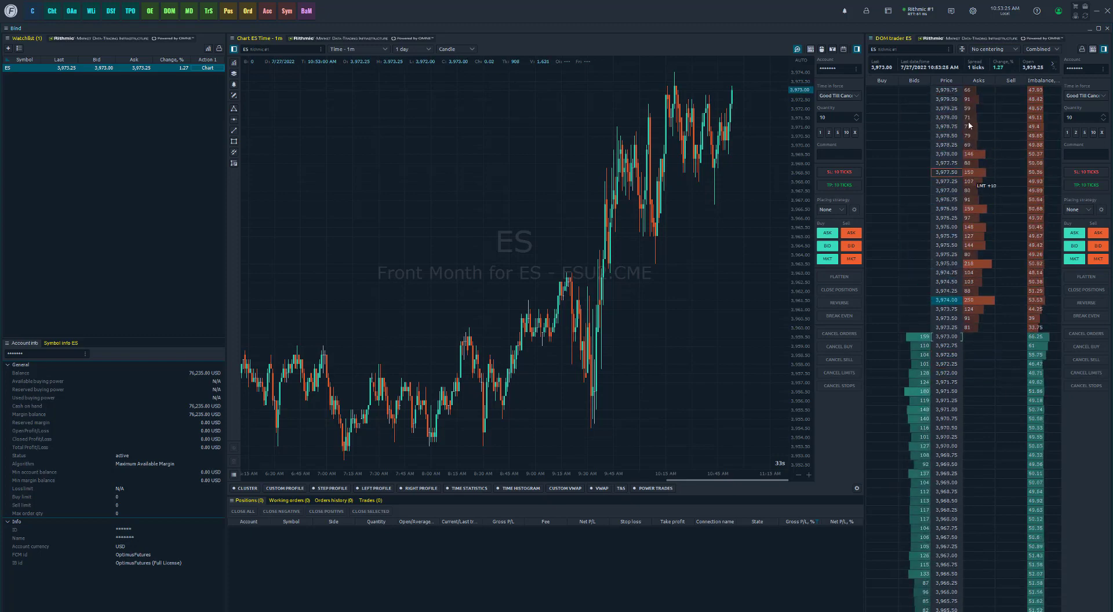
click(994, 49)
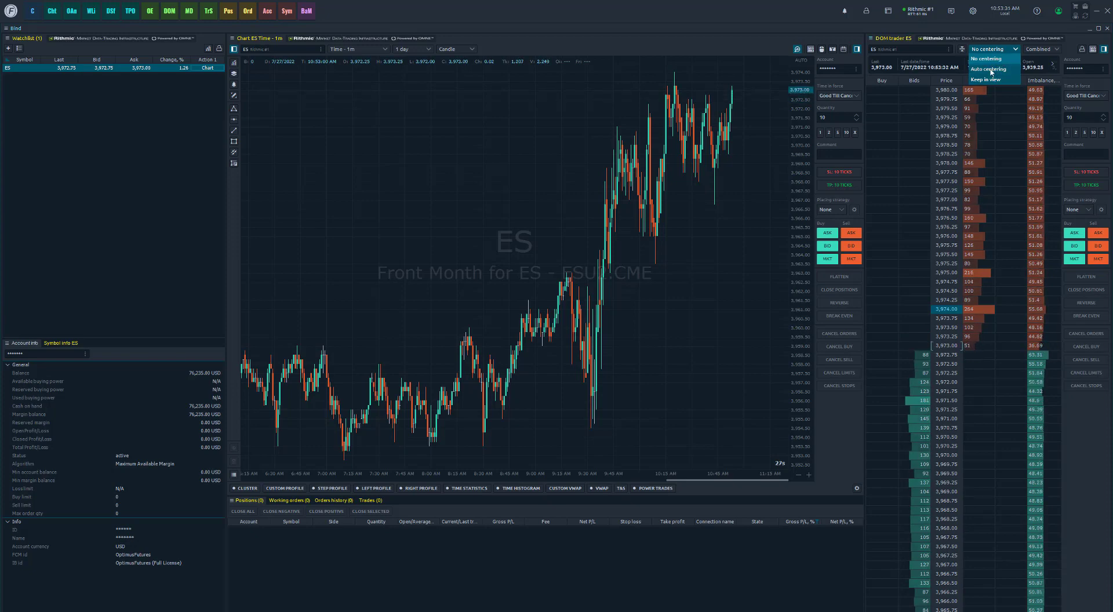
scroll(990, 336, up, 7)
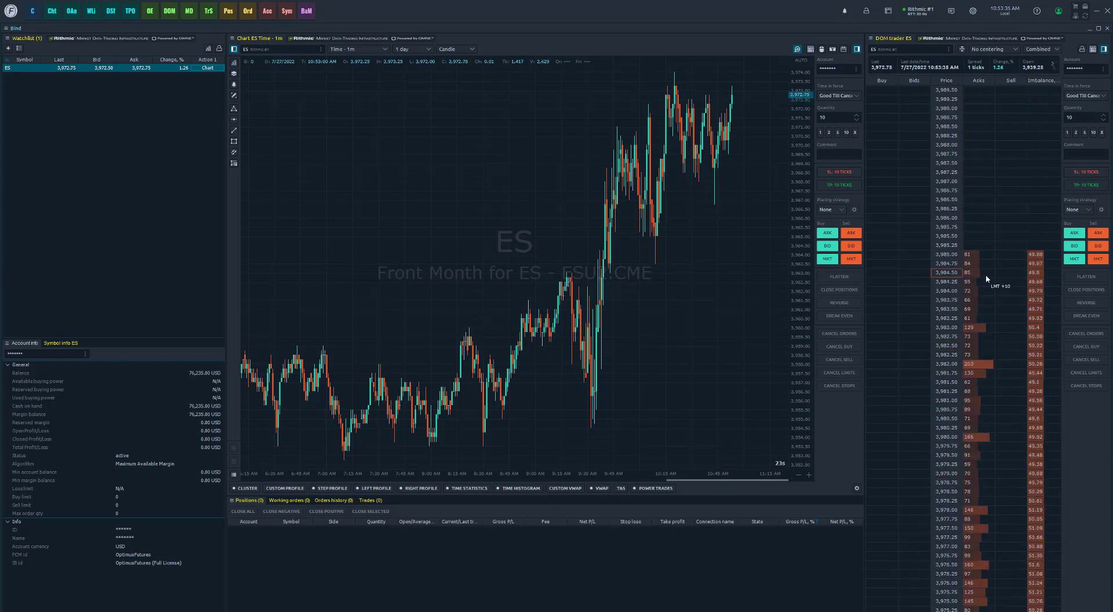
scroll(986, 274, down, 6)
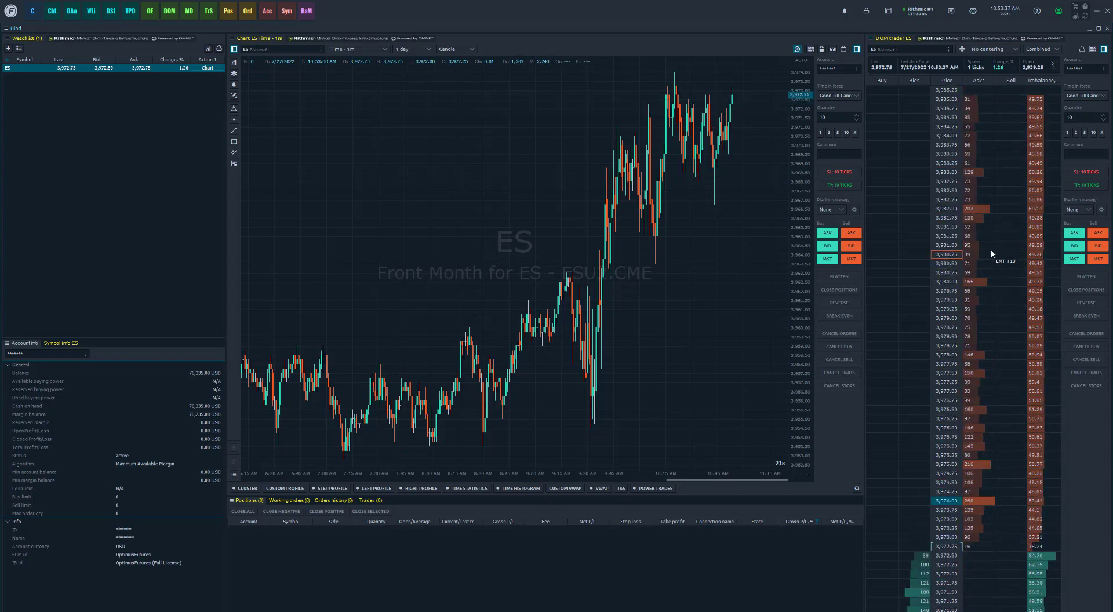
scroll(991, 250, down, 2)
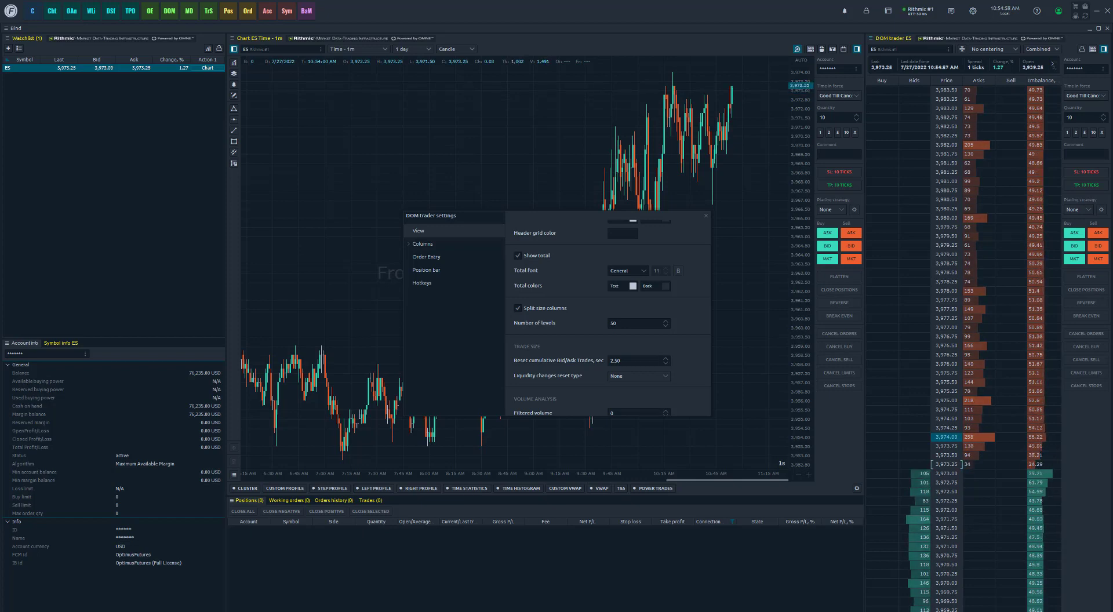
Step: Set the size coloring scheme of the DOM trader's Bids column to MBO
click(409, 243)
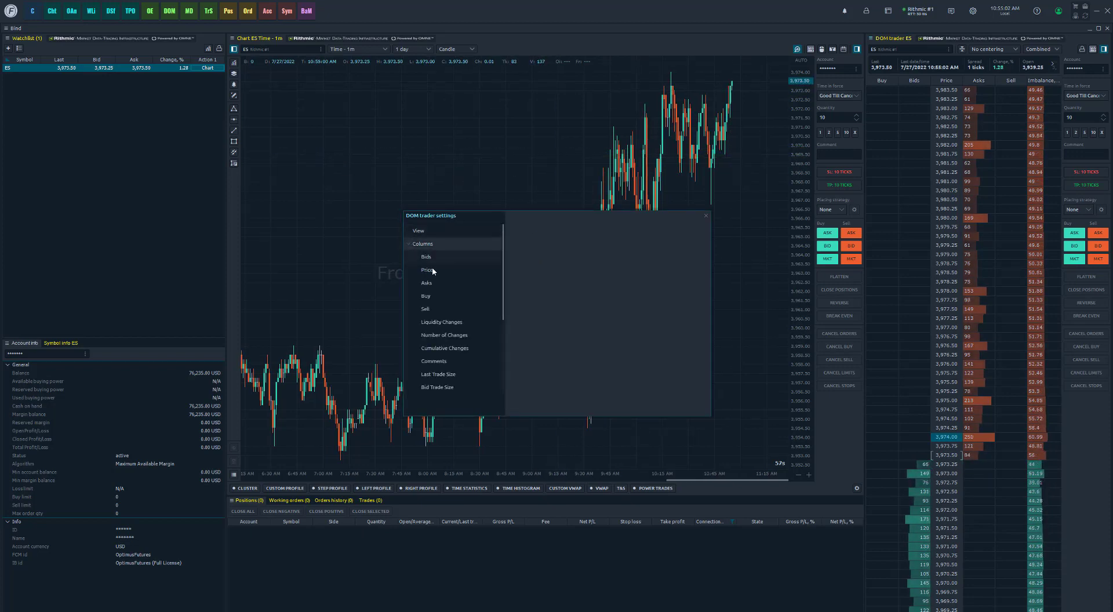
click(433, 261)
scroll(594, 301, down, 3)
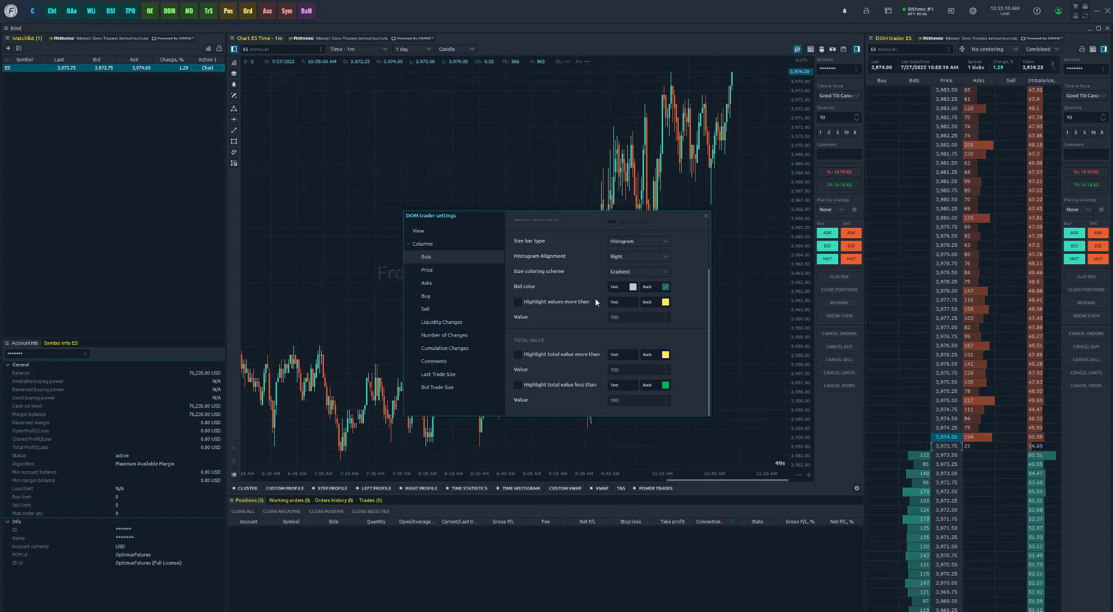
click(618, 274)
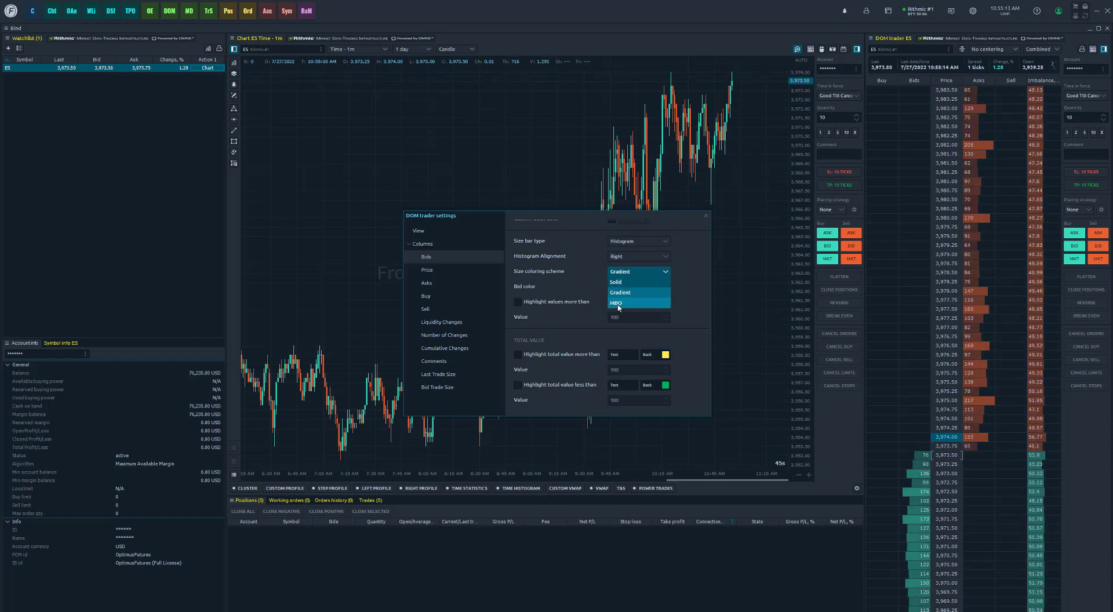
click(617, 304)
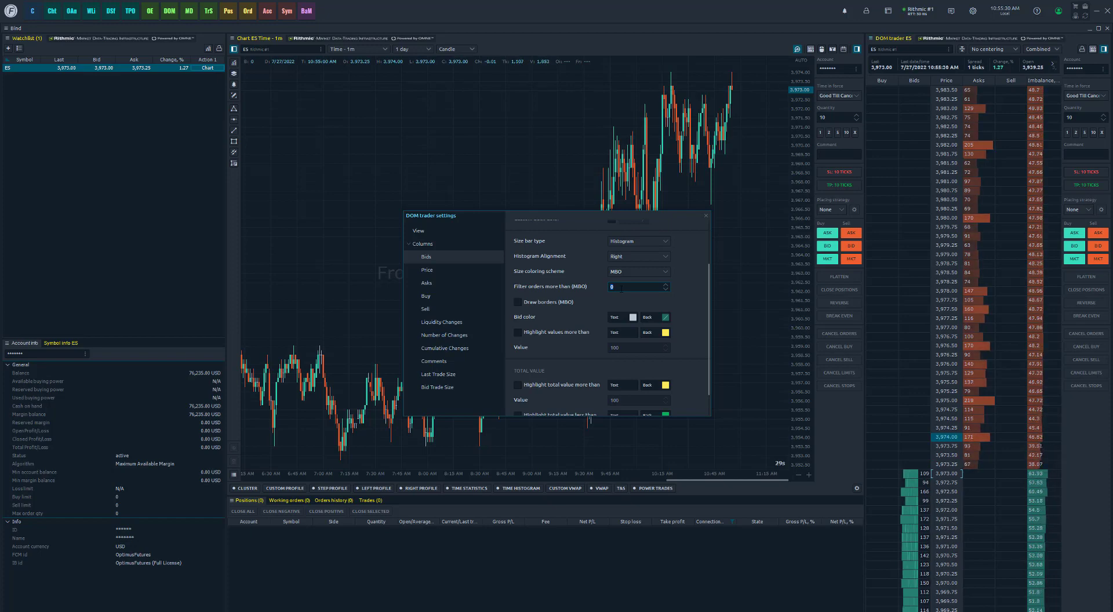
Step: Try an MBO order filter of 10 on the Bids column and reset it to 0
text(0)
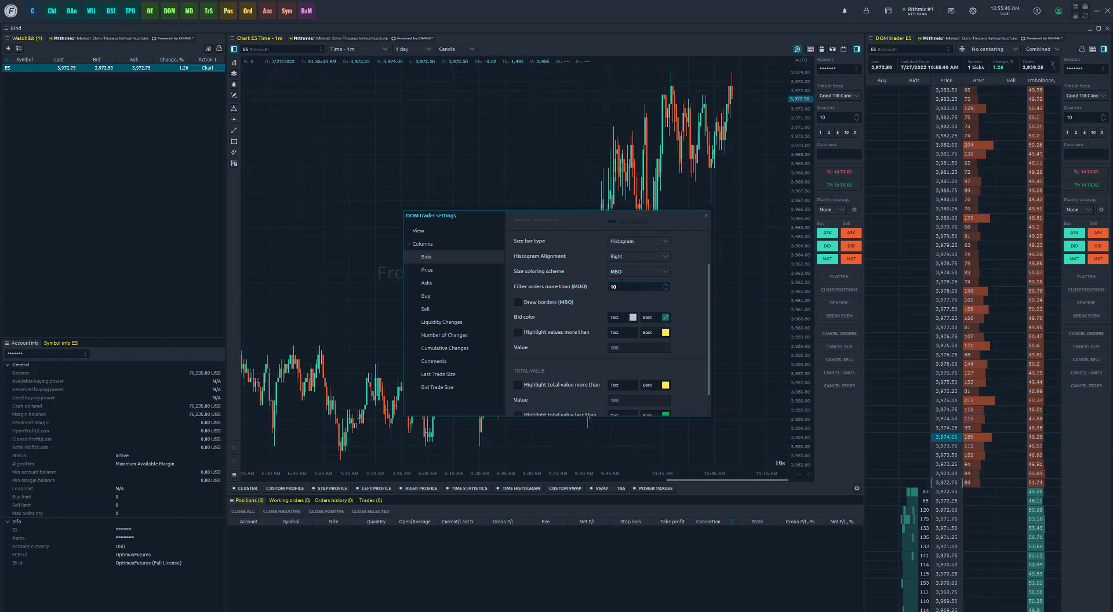
key(BackSpace)
key(BackSpace)
text(0)
Step: Enable Draw borders (MBO) for the Bids column and set its order filter to 0
click(518, 303)
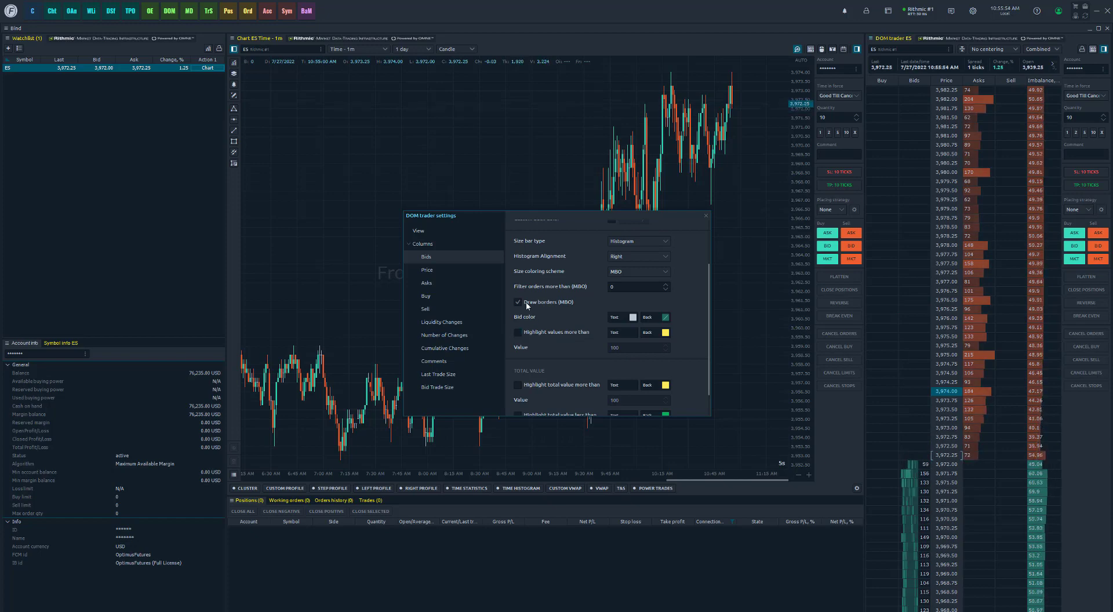
click(625, 287)
text(0)
click(570, 342)
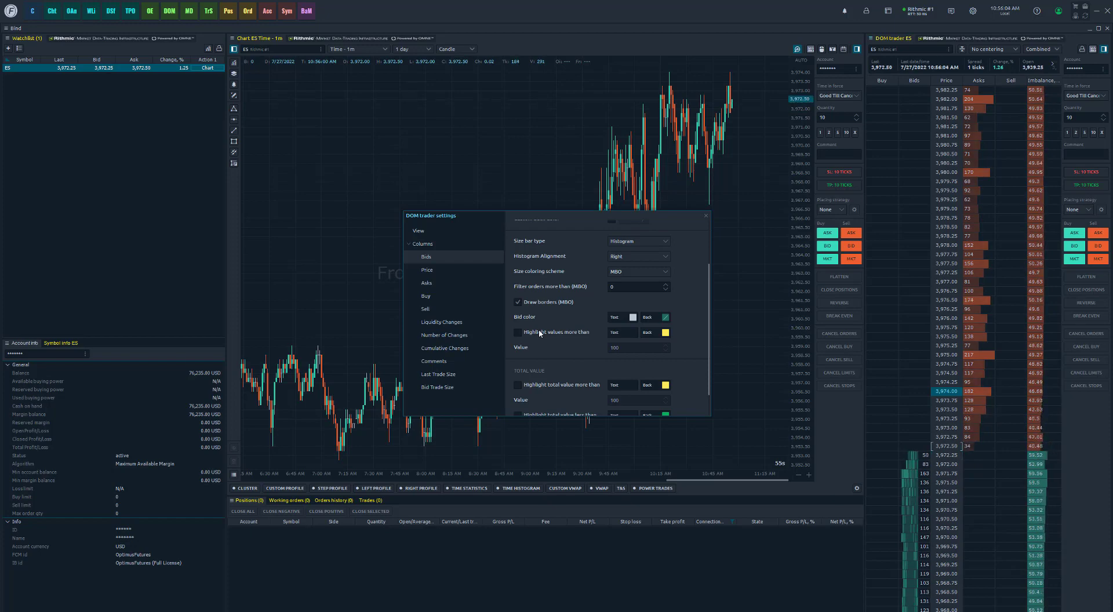
Step: Enable Highlight values more than for the DOM trader's Bids column and set its background color to dark red
click(522, 331)
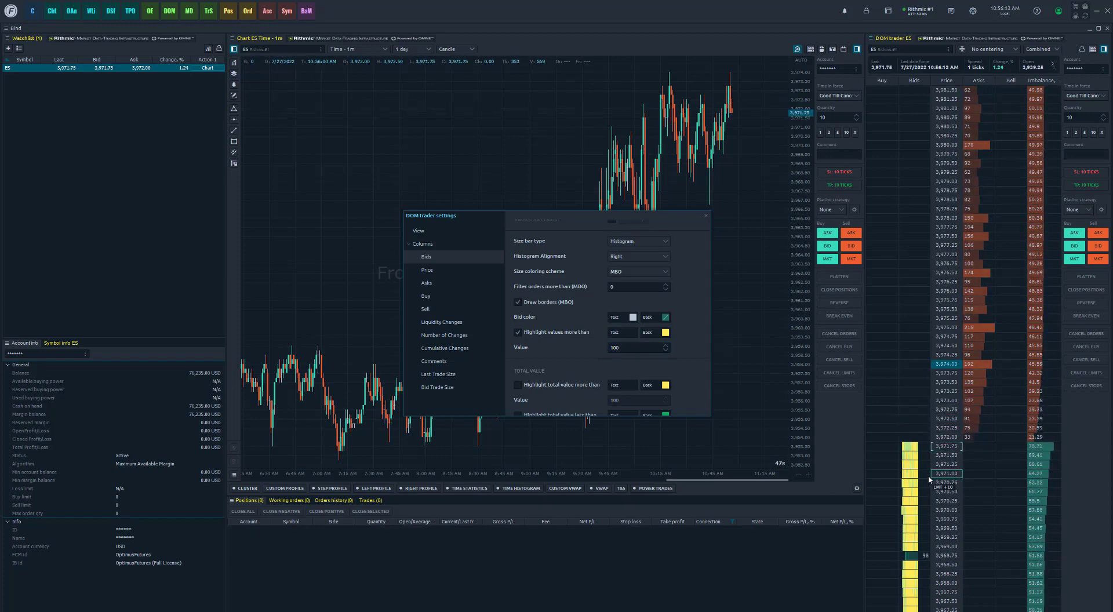
scroll(959, 507, down, 2)
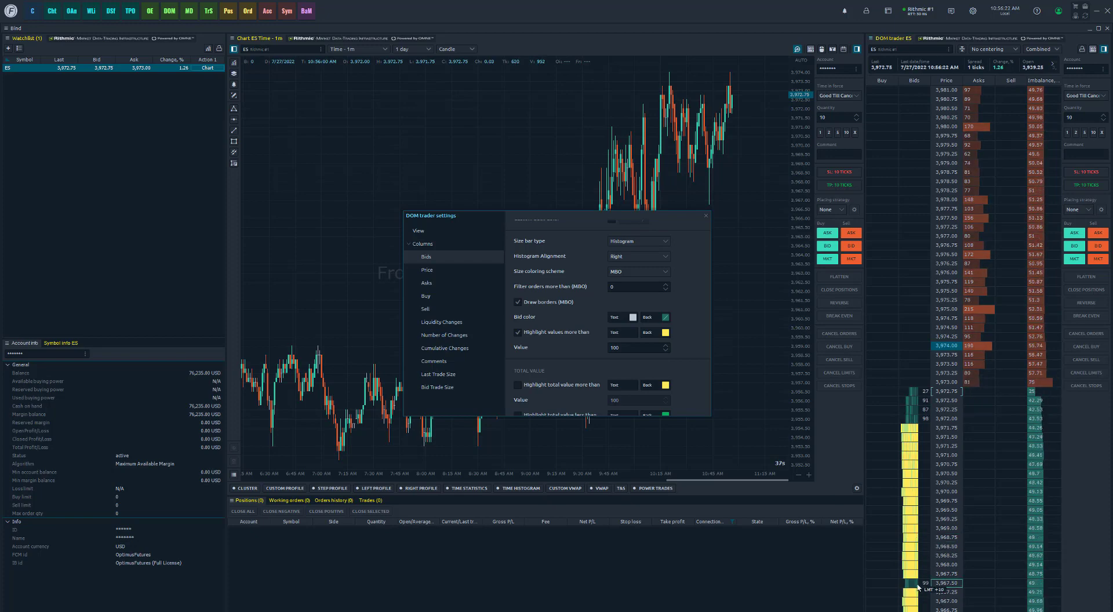
scroll(916, 587, down, 1)
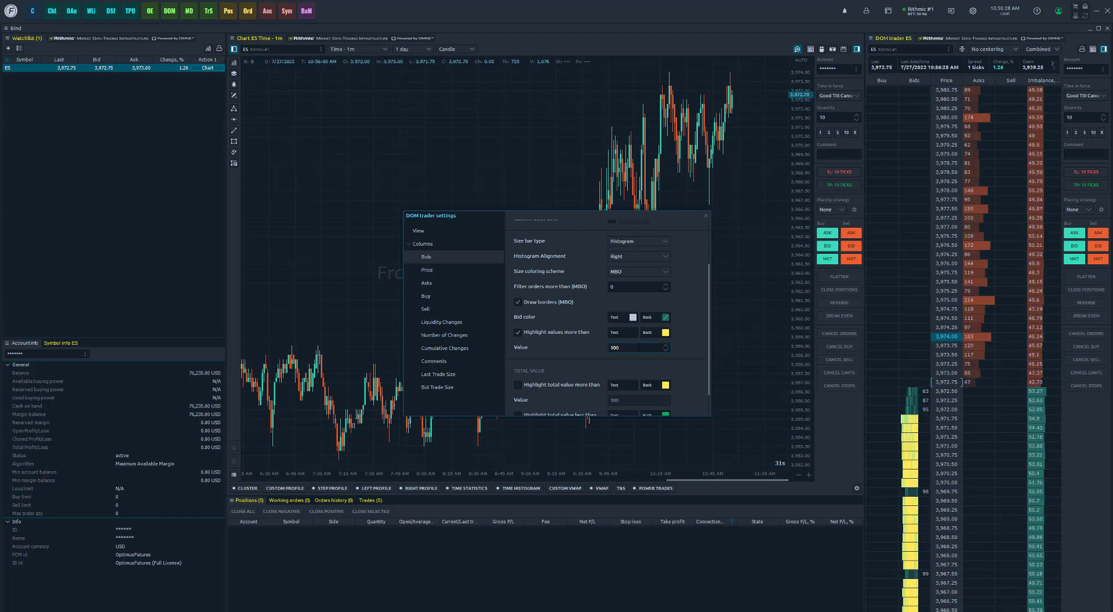
click(666, 333)
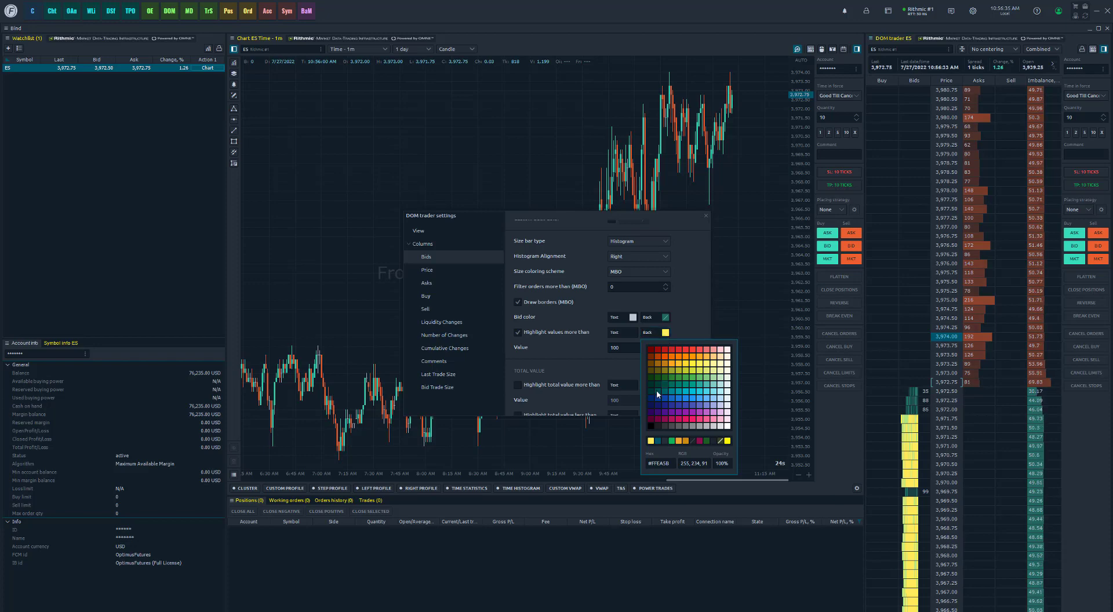
click(659, 351)
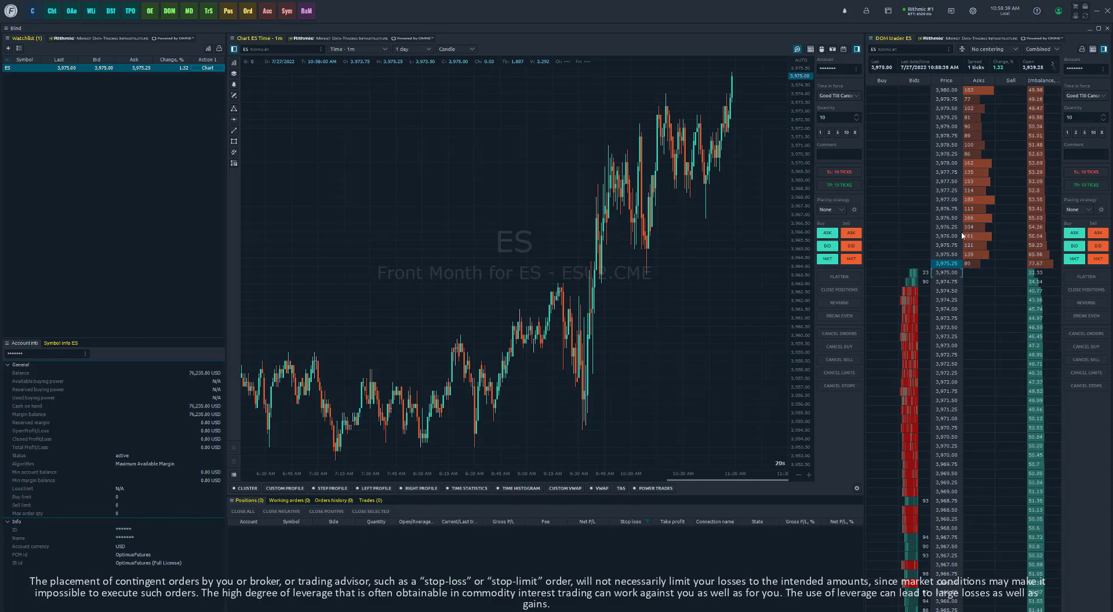
Step: Try merging the DOM trader's Buy and Sell columns into one, and split them again
click(967, 218)
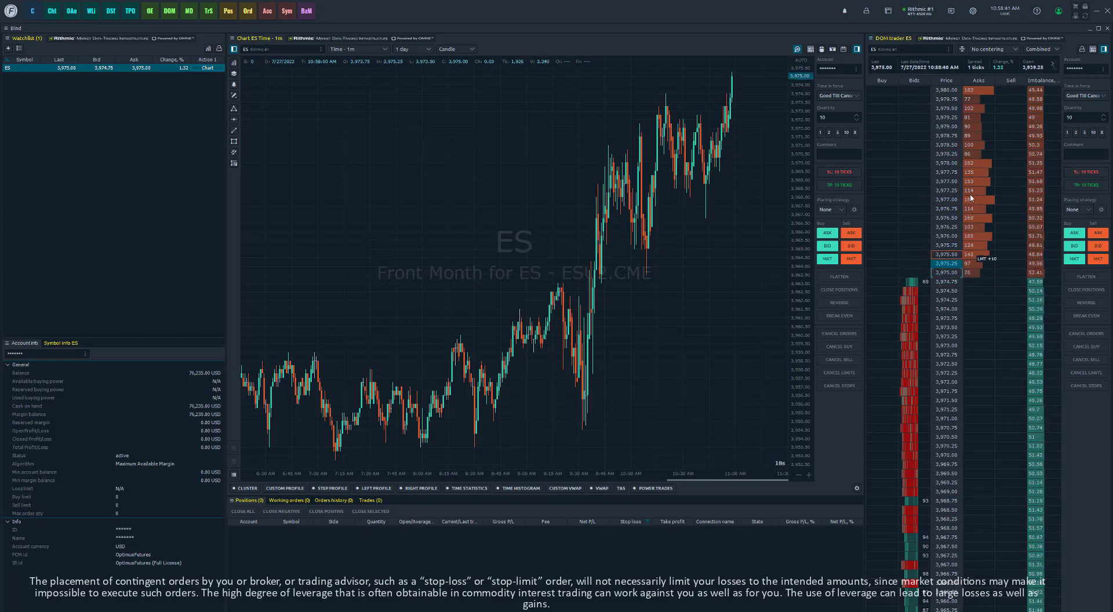
right_click(952, 299)
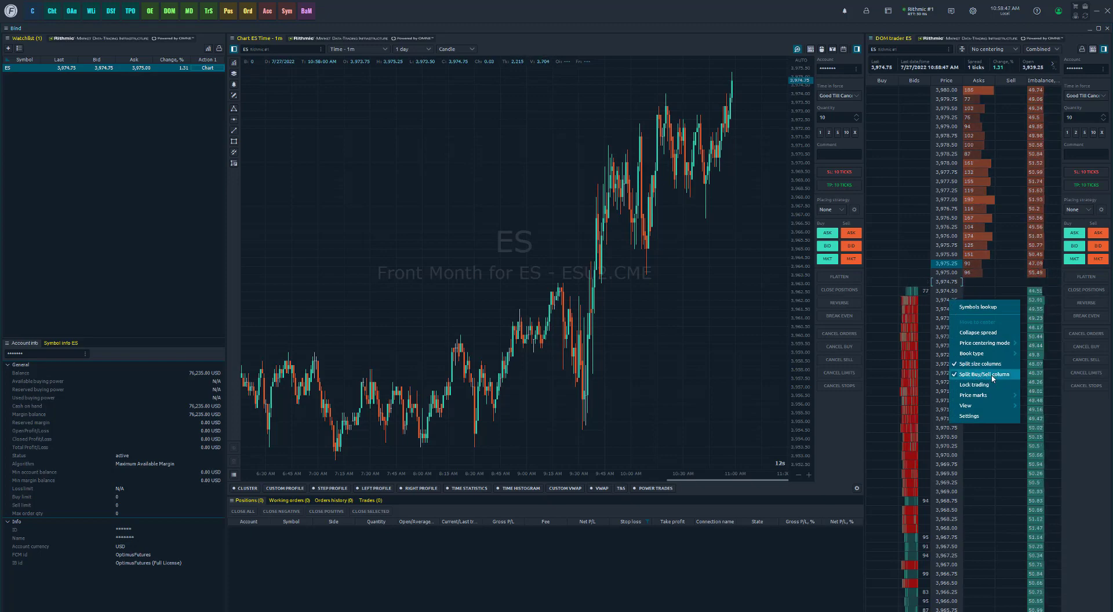
click(764, 37)
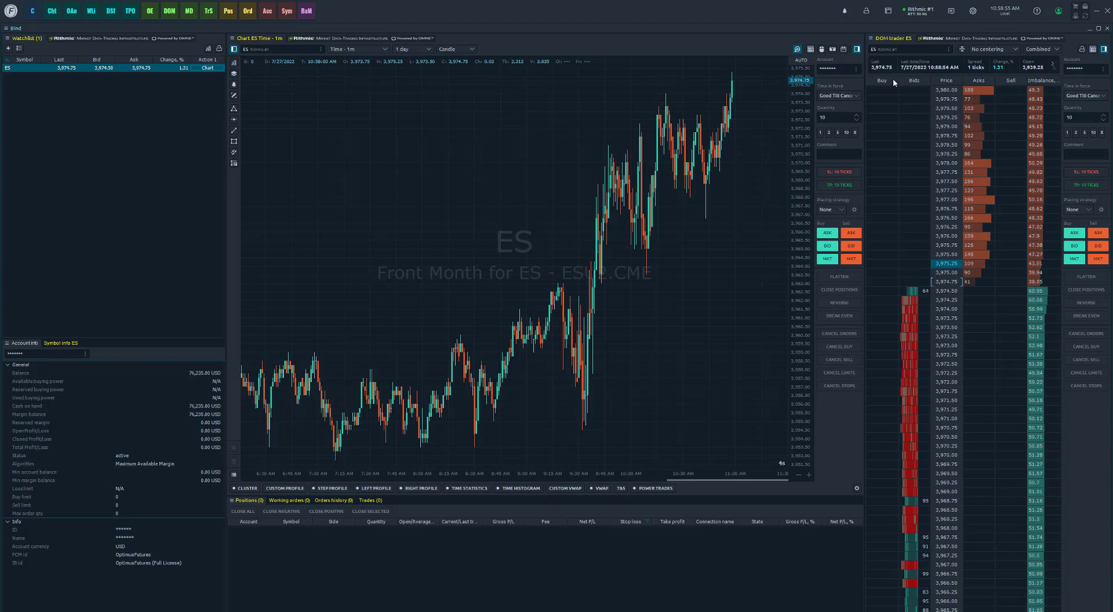
right_click(943, 143)
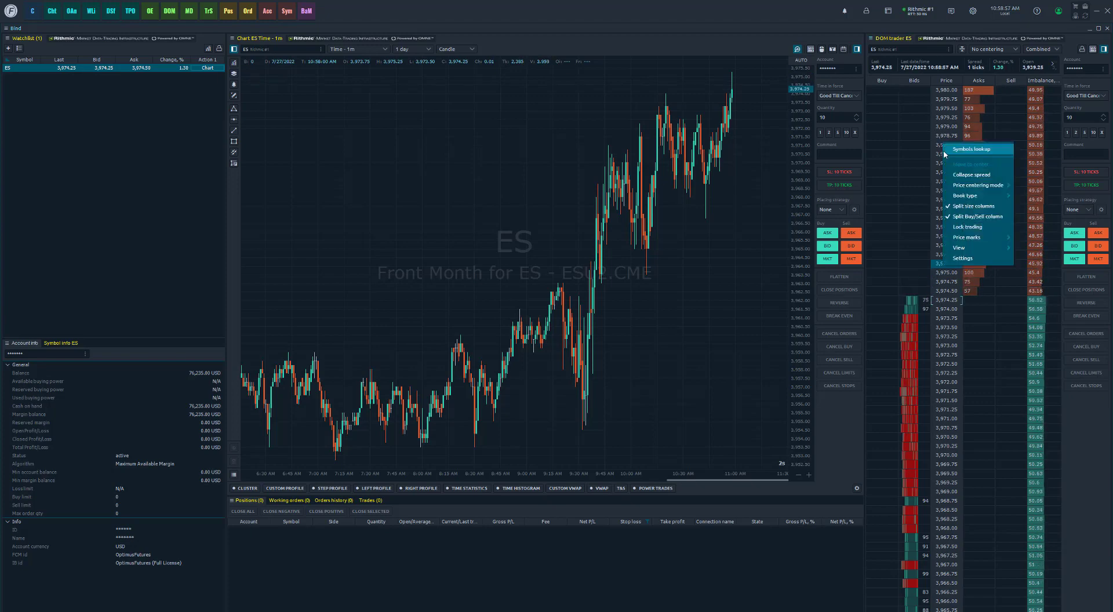
click(961, 218)
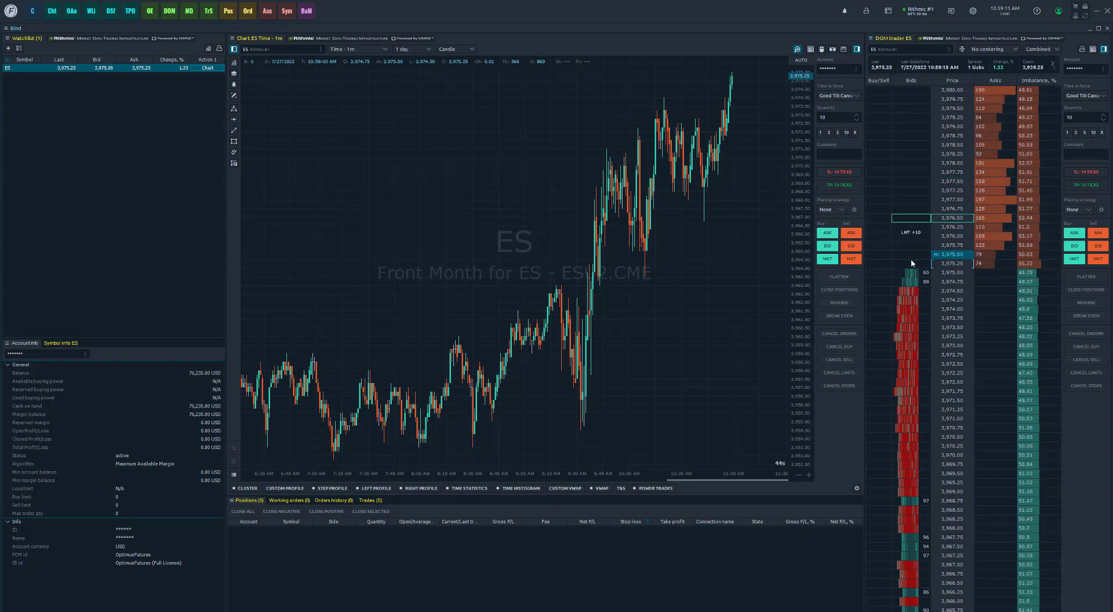
right_click(964, 320)
click(1000, 396)
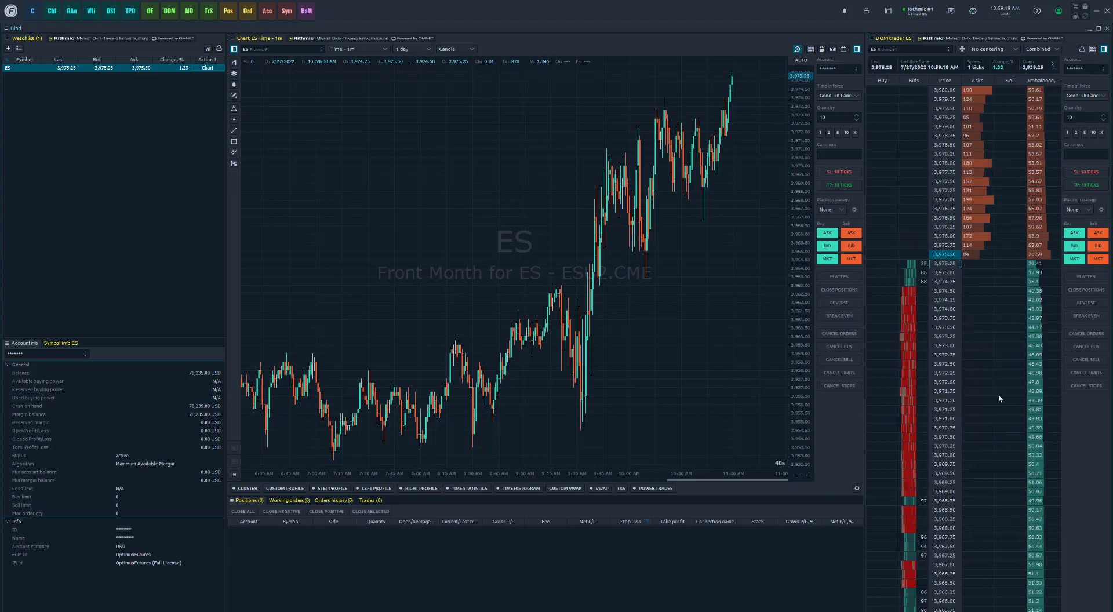
Step: Enable Highlight daily high/low range for the DOM trader's Price column with a dark red background color
right_click(943, 277)
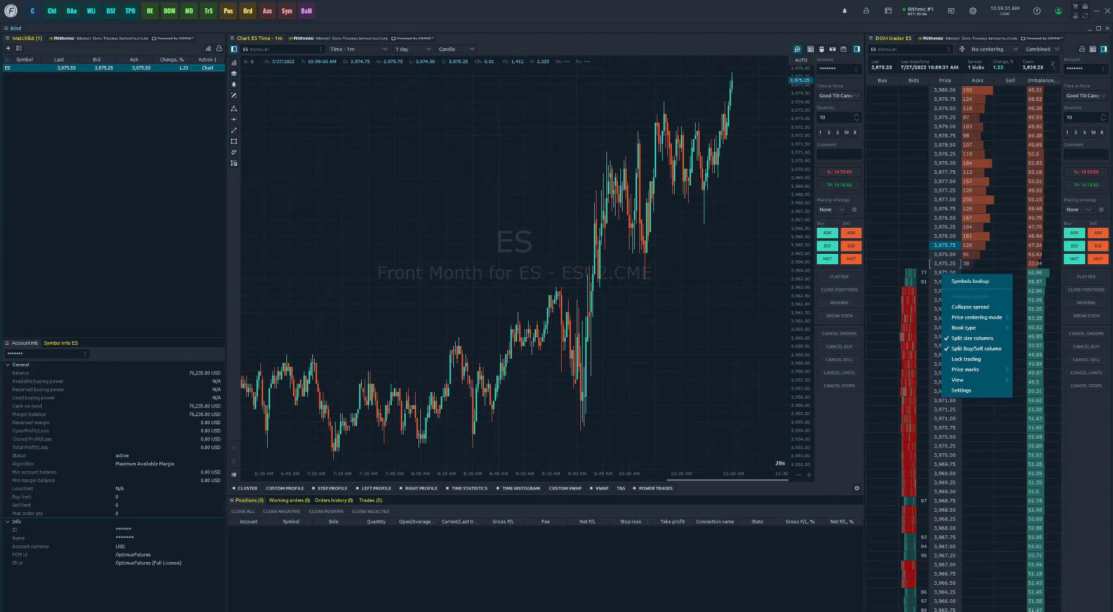
mouse_move(1005, 329)
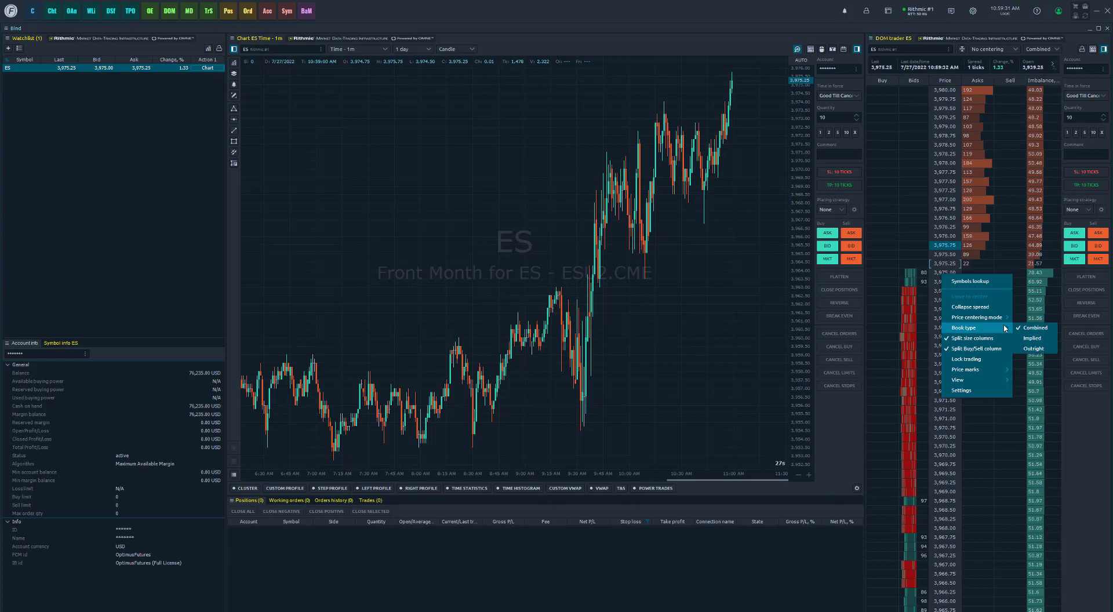
click(977, 395)
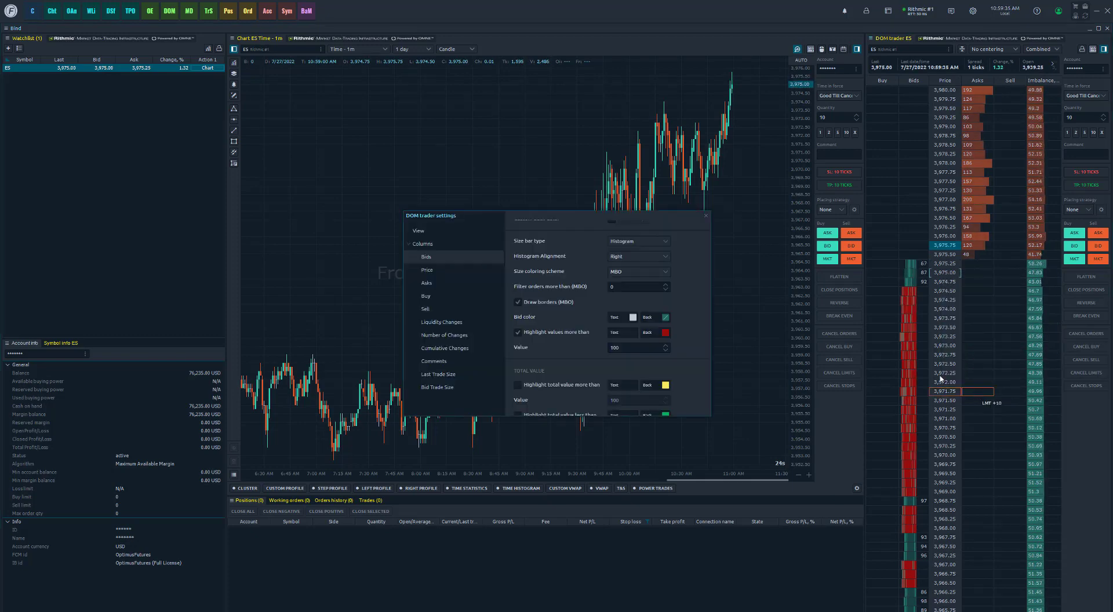
drag(583, 215, 680, 194)
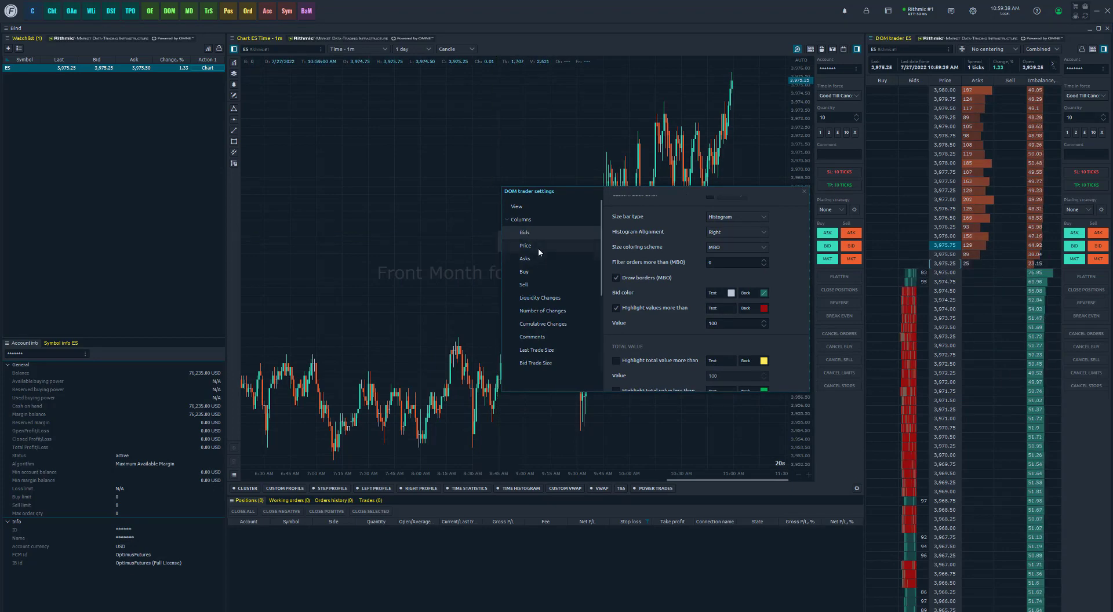
click(538, 248)
scroll(728, 281, down, 3)
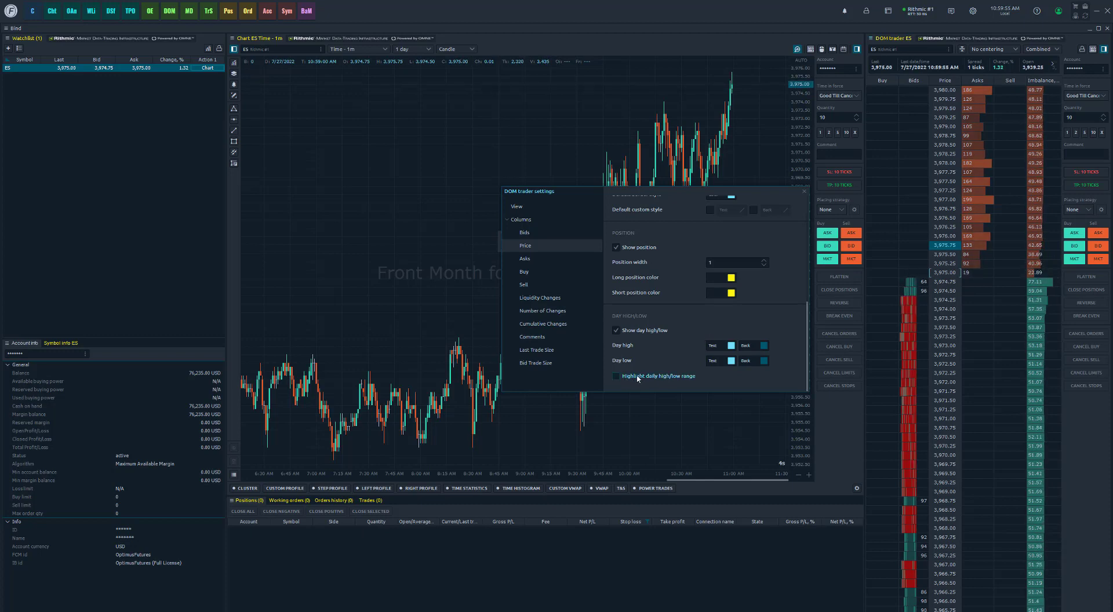
click(667, 362)
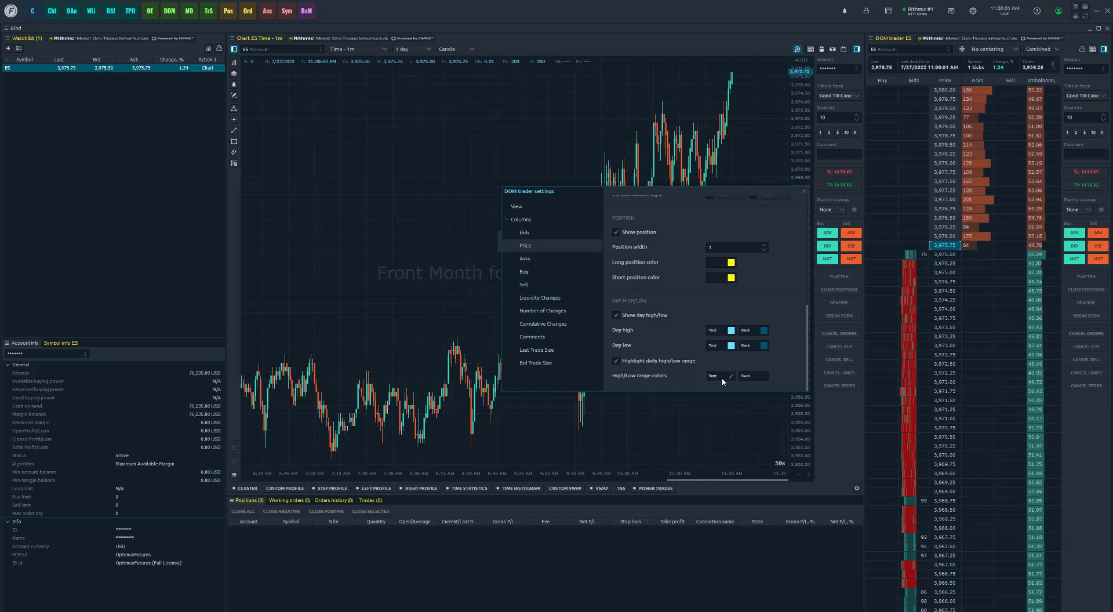
click(743, 378)
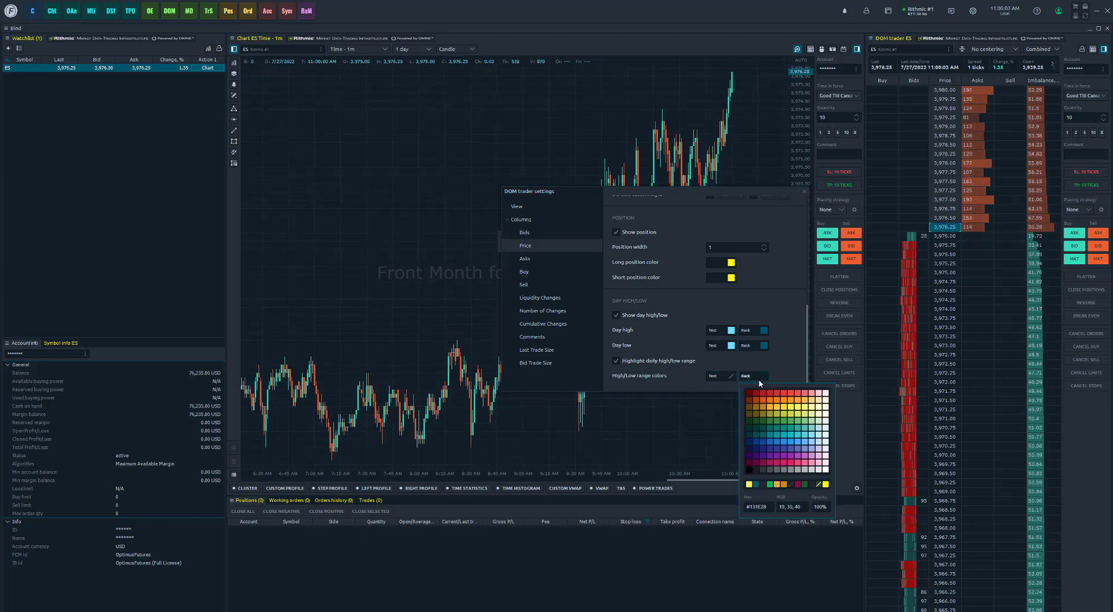
click(750, 395)
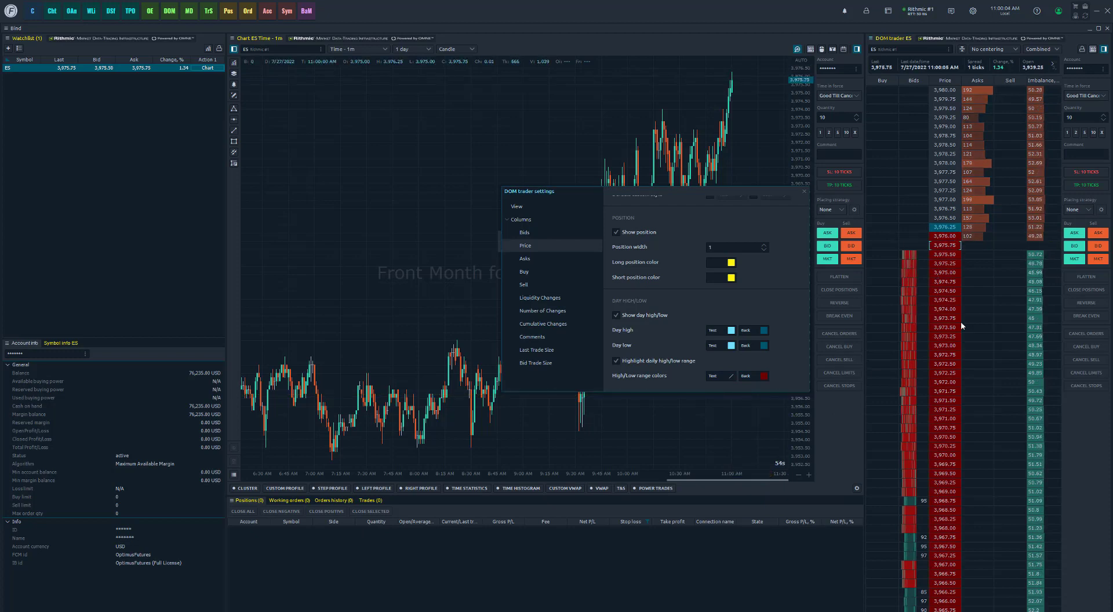
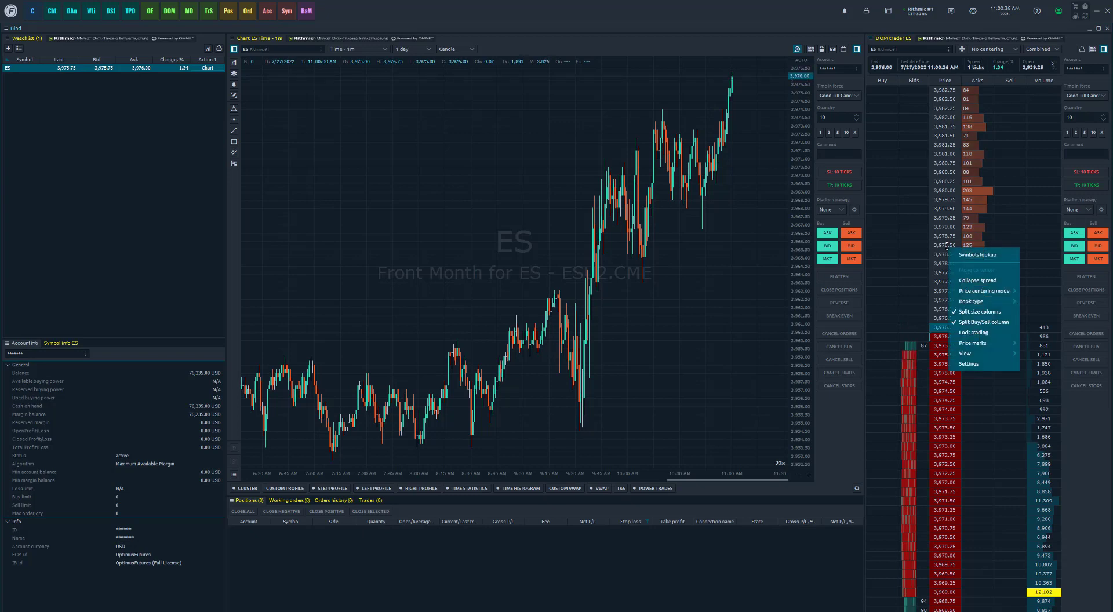
Step: Enable Show Last Trade Size for the Profile 1 column in the DOM trader settings
click(978, 364)
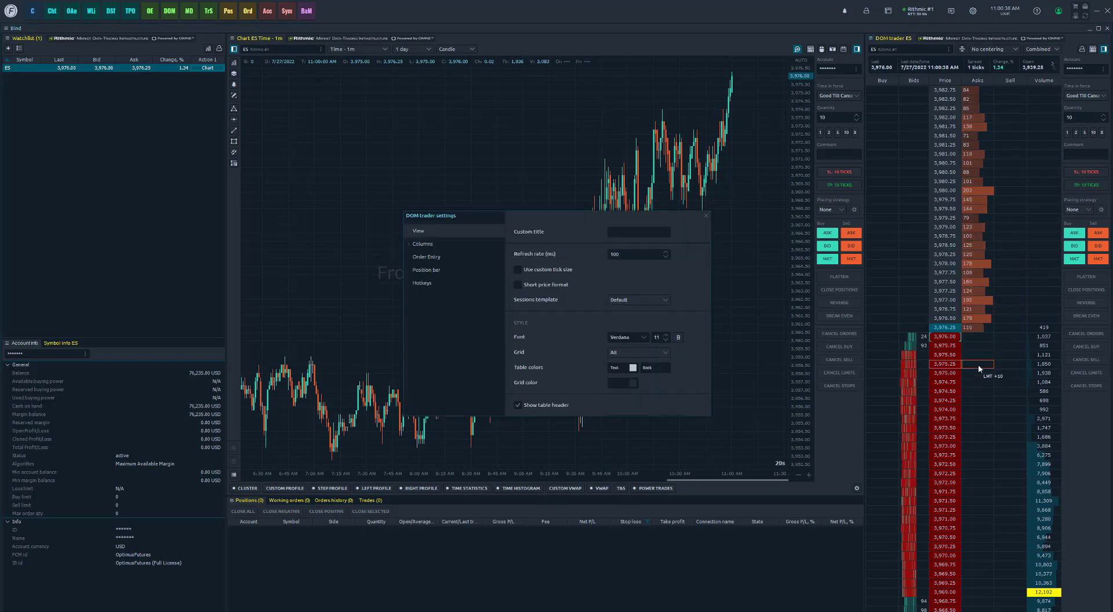
click(410, 243)
scroll(429, 266, down, 3)
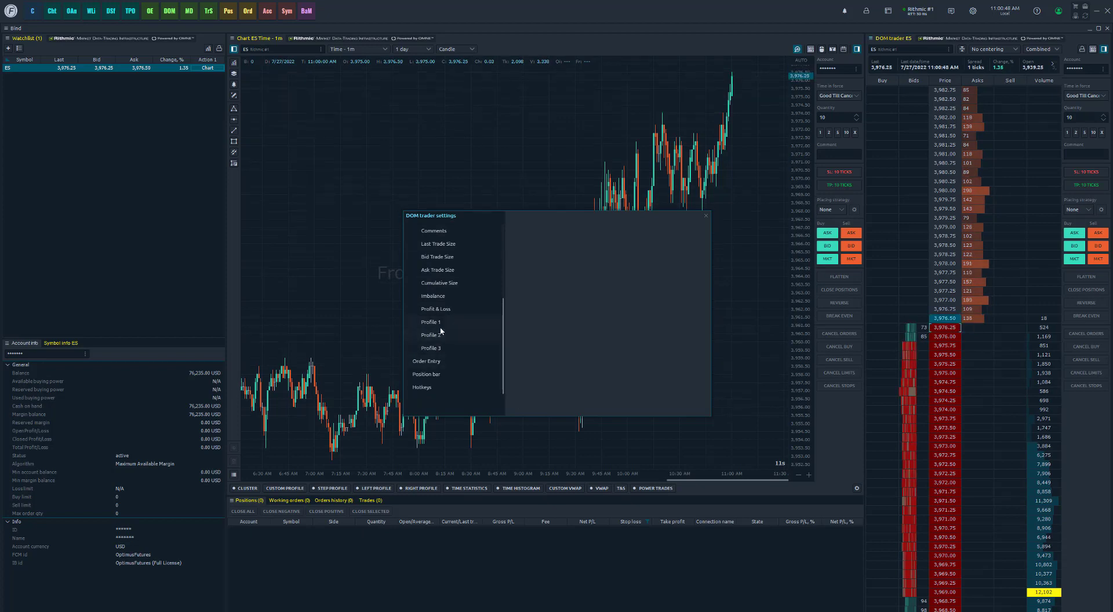
click(441, 328)
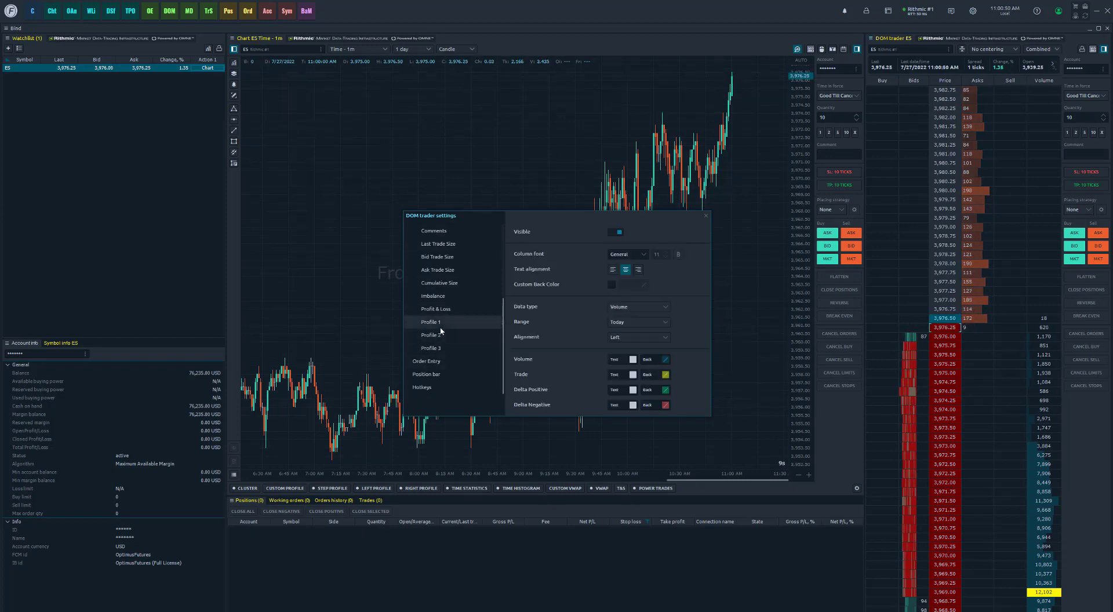
scroll(568, 324, down, 3)
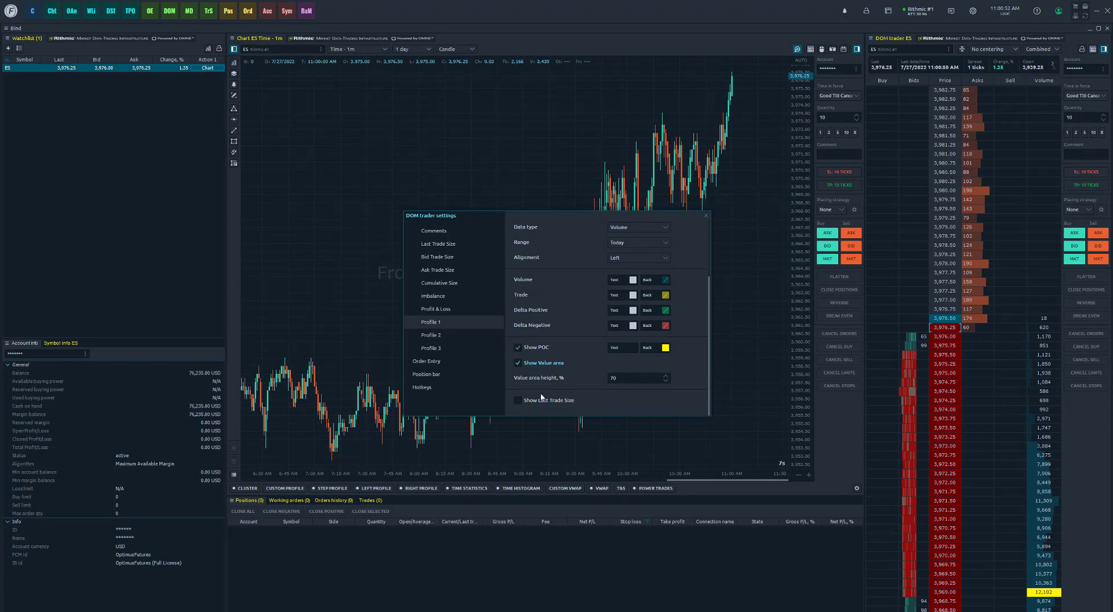
click(535, 402)
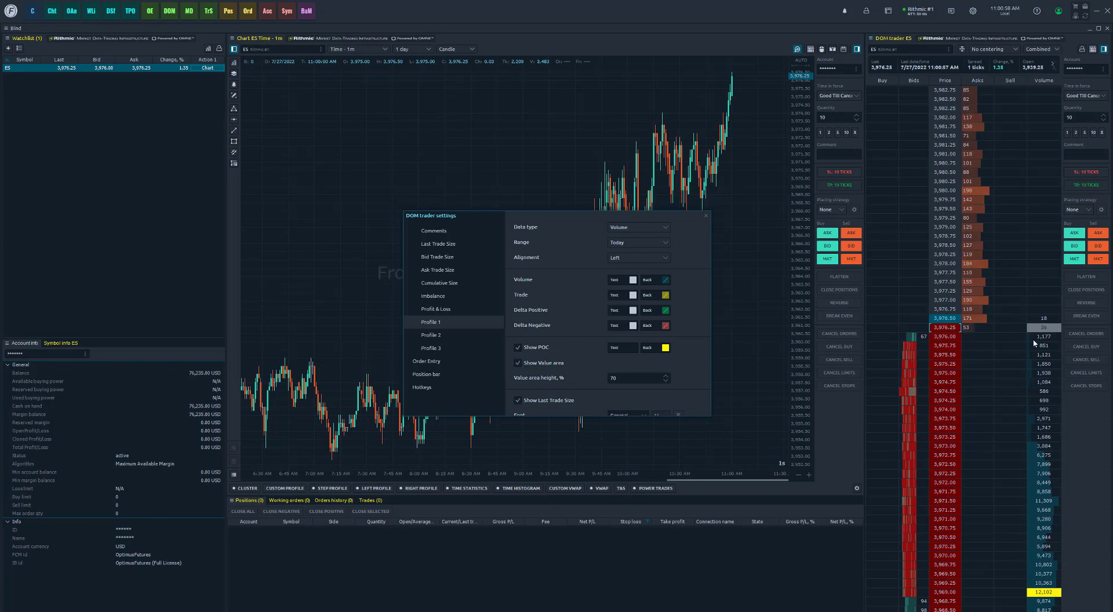
scroll(559, 363, down, 3)
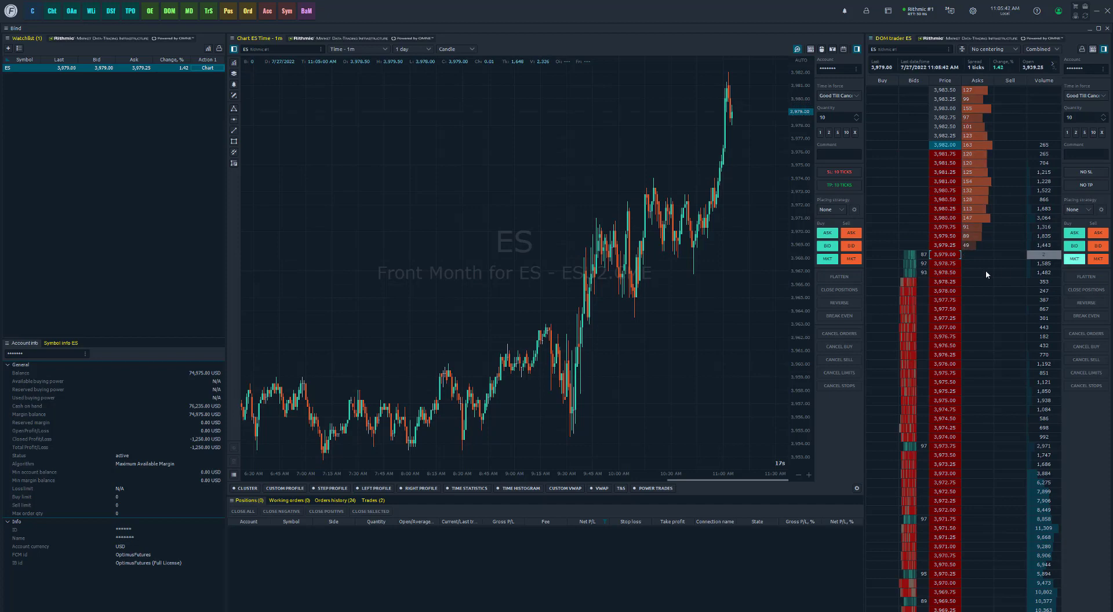
Step: Place a market buy order for 10 ES contracts from the DOM trader
click(1075, 259)
click(565, 284)
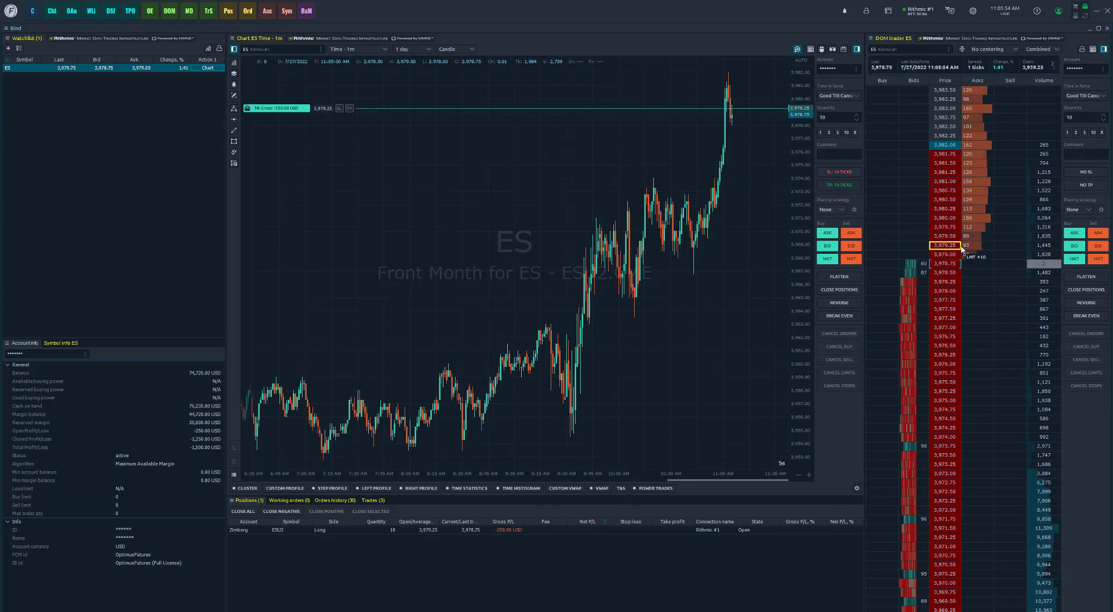
Step: Set the Price column's long position color to green and its position width to 4 in the DOM trader settings
click(872, 38)
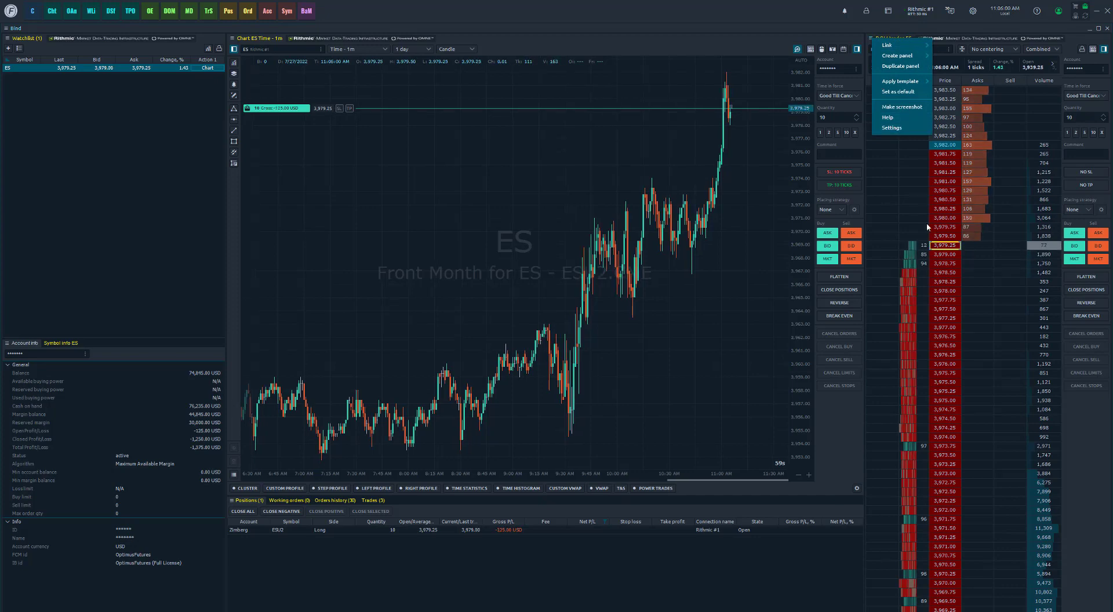
click(893, 128)
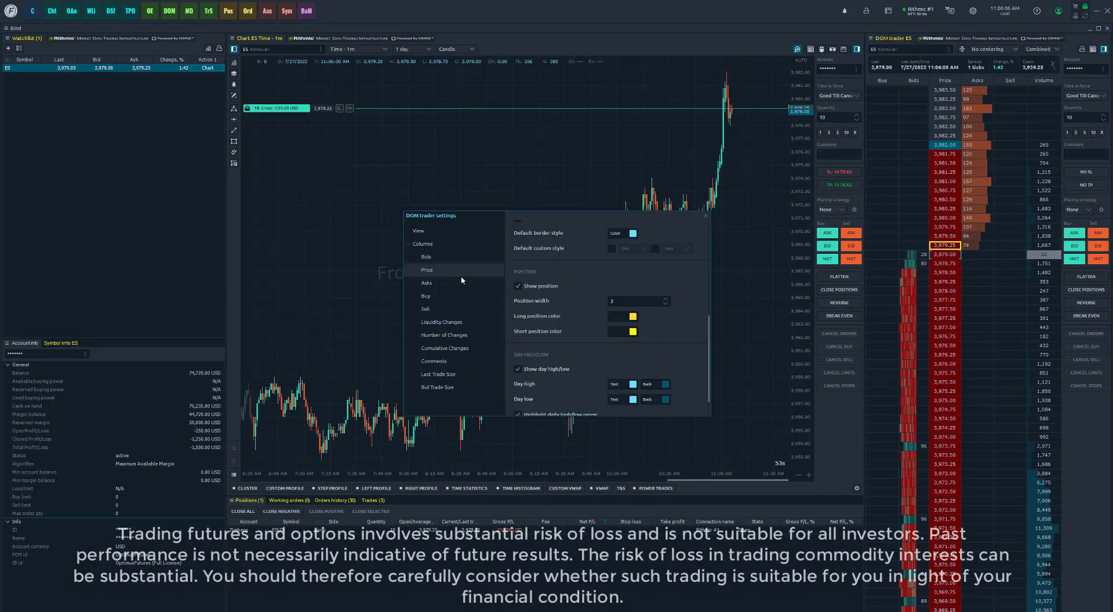
scroll(554, 286, up, 3)
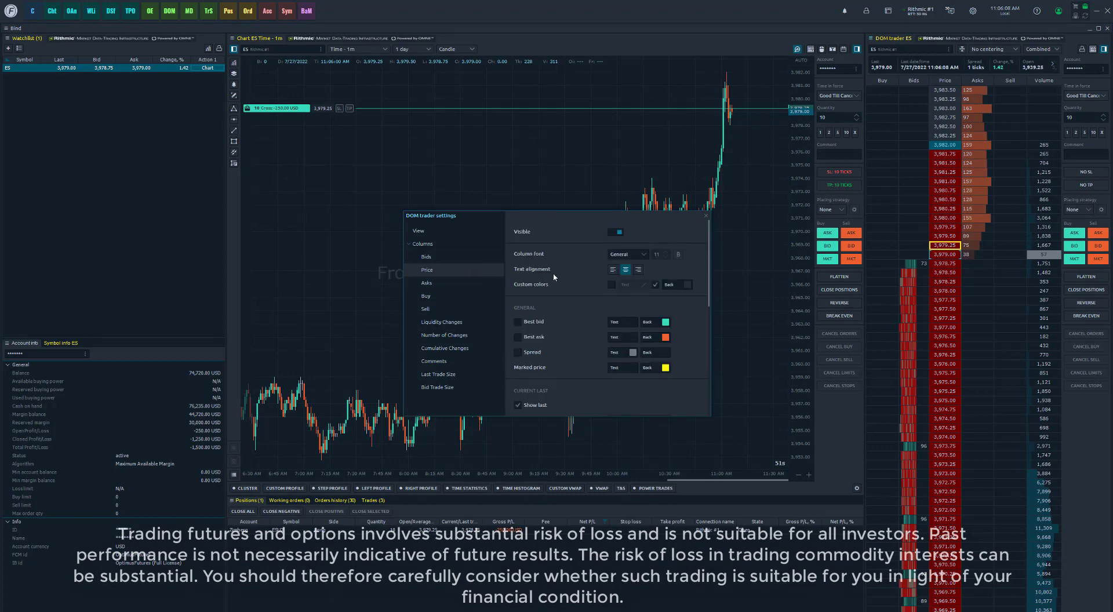
scroll(554, 286, down, 3)
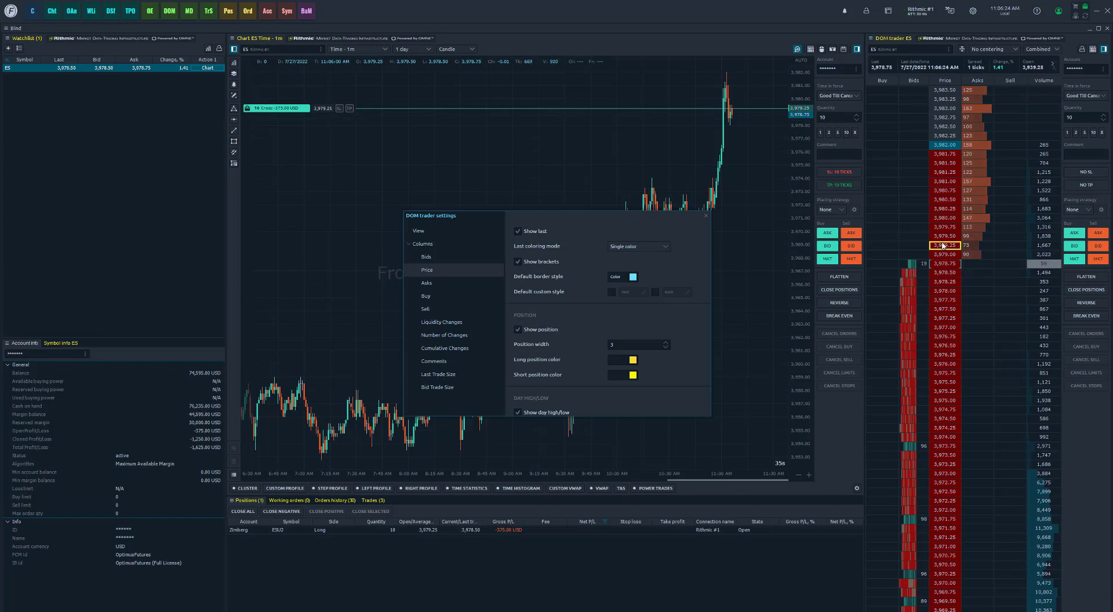
click(633, 360)
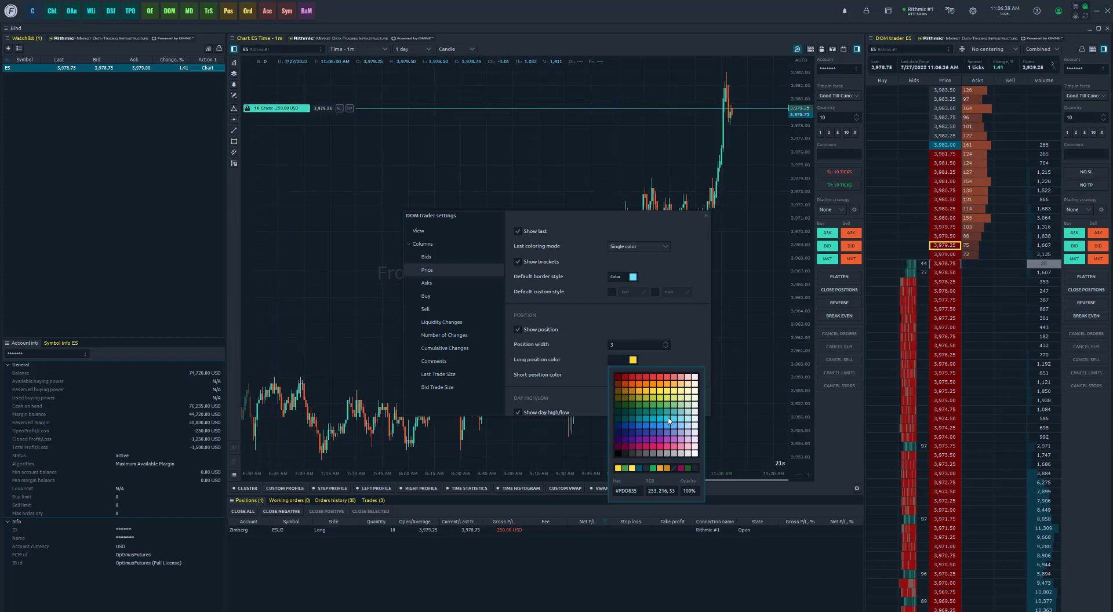
click(637, 410)
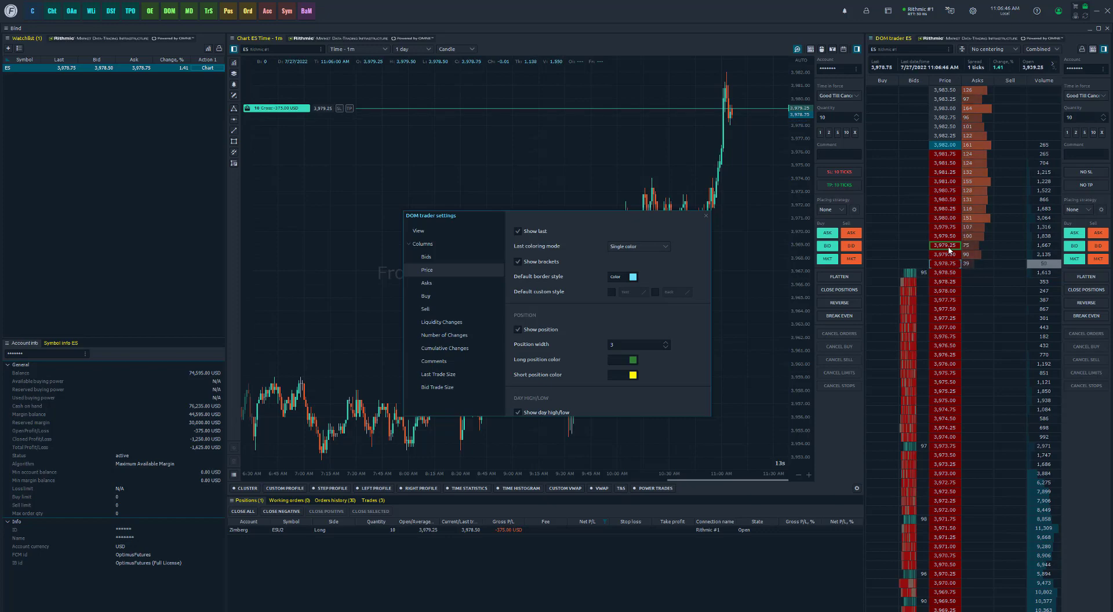
click(666, 347)
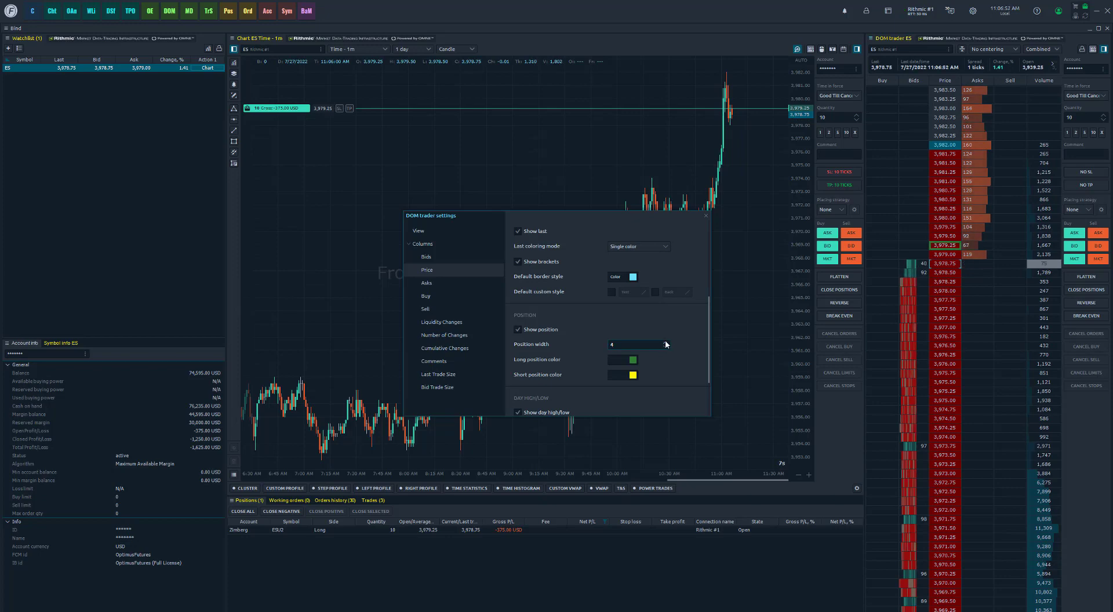
click(666, 343)
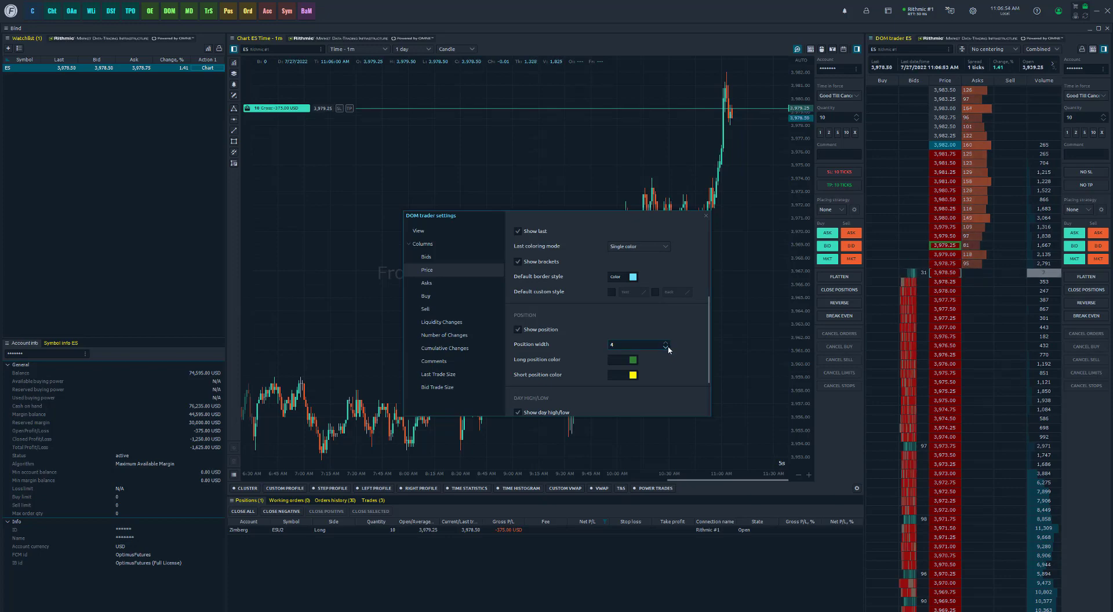
Step: Set the Price column's position width to 2 and enable a dark magenta custom back color for the Bids column
double_click(666, 348)
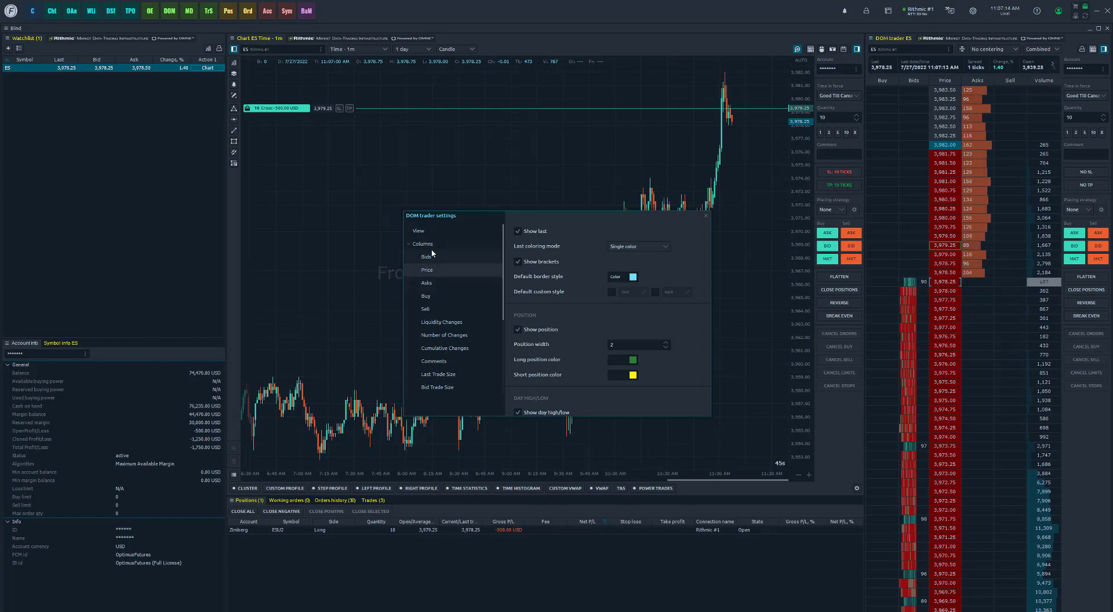
click(429, 256)
scroll(589, 271, up, 3)
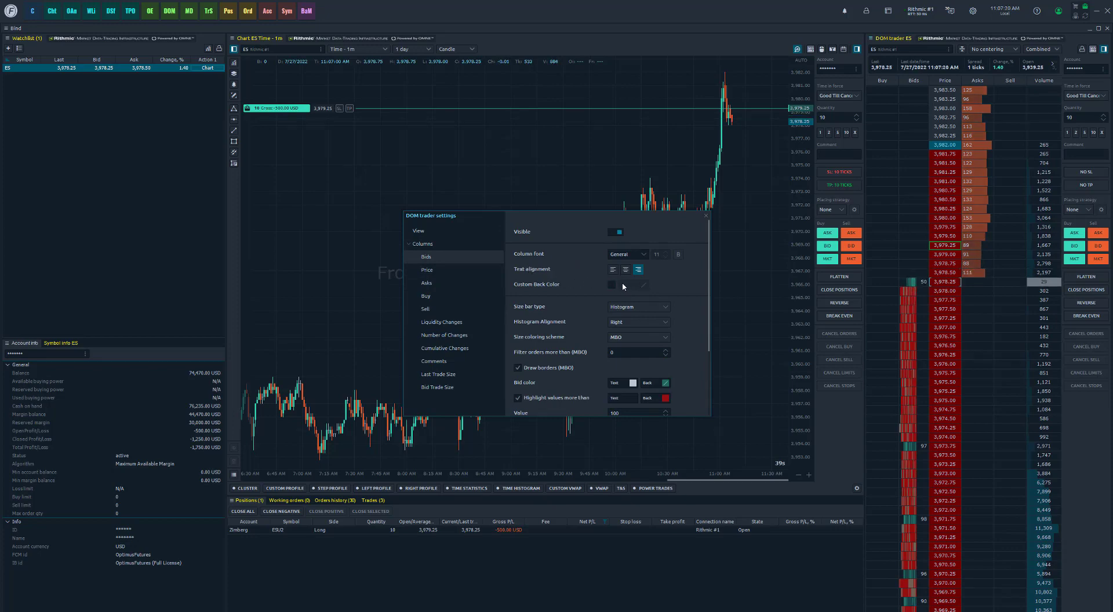
click(613, 284)
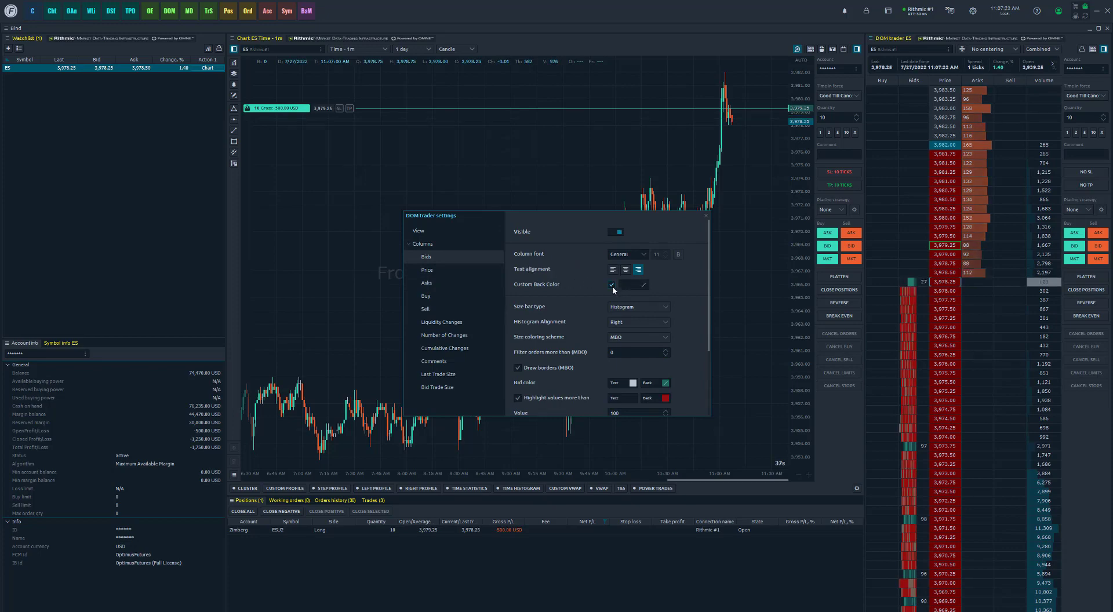
click(628, 287)
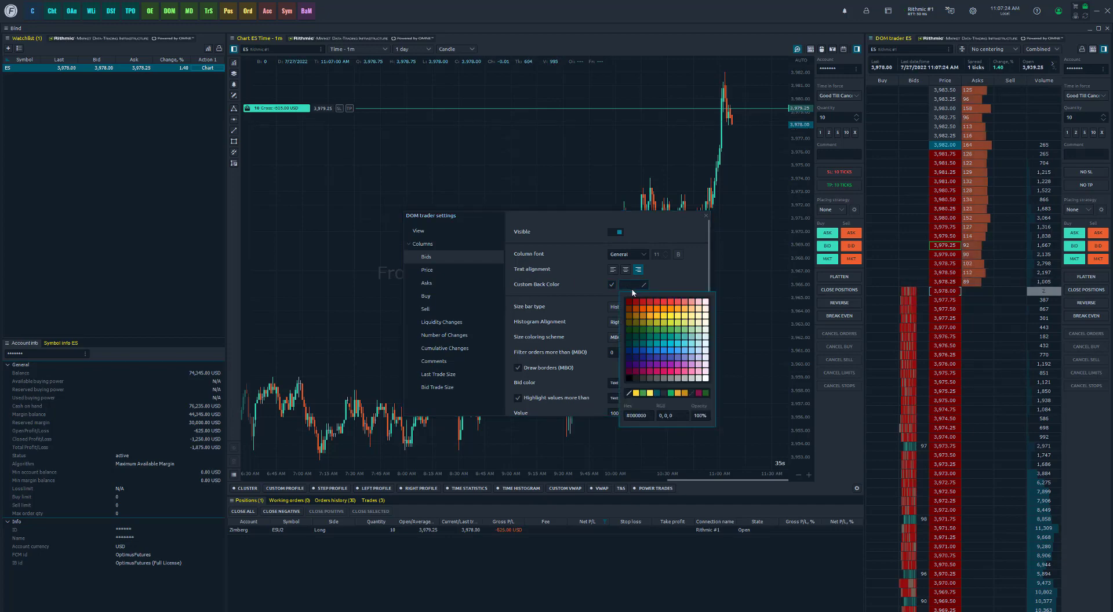
click(642, 370)
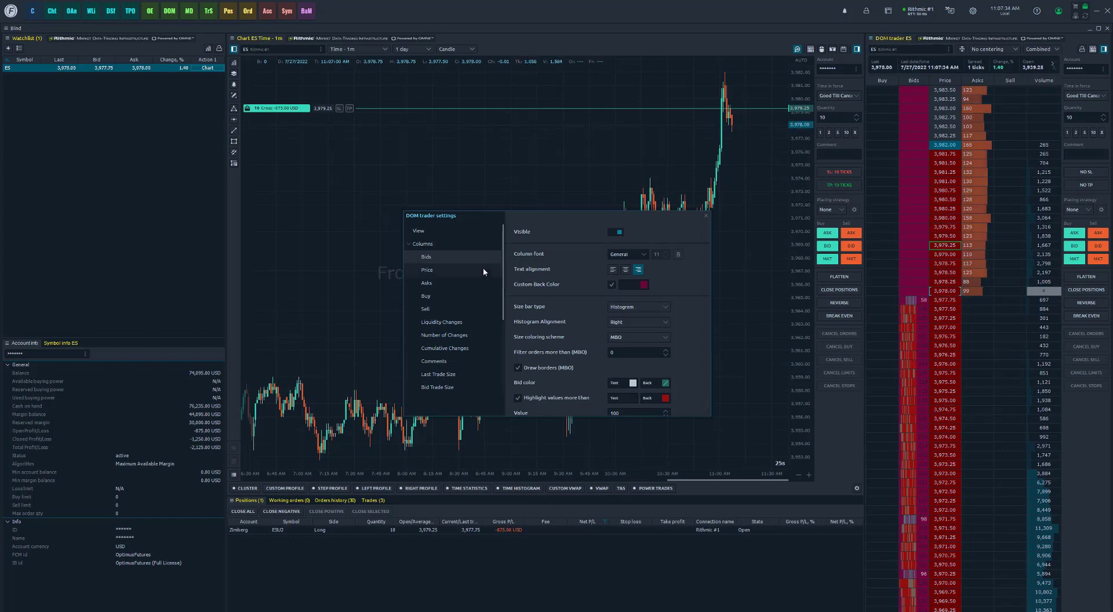
Step: Enable a custom back color for the Asks column and set it to light blue #42A5F5
click(451, 284)
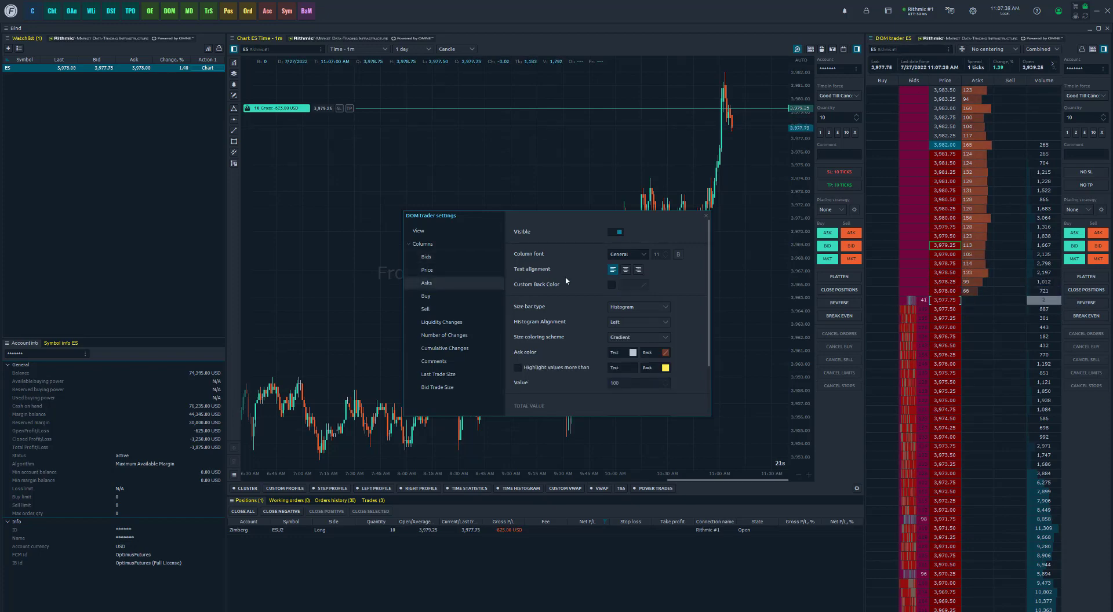
click(612, 285)
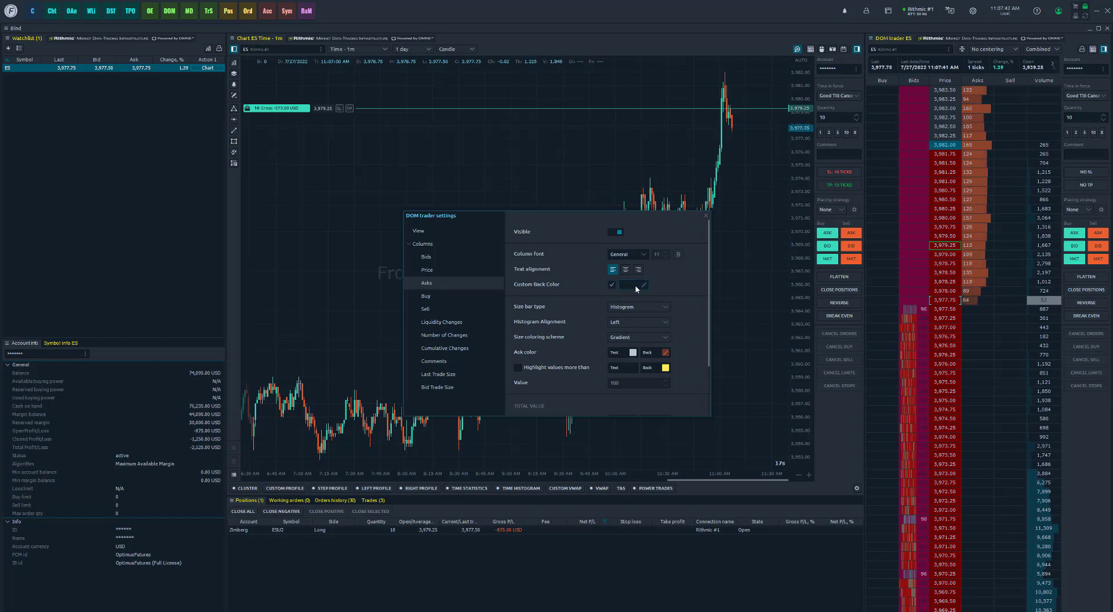
click(636, 287)
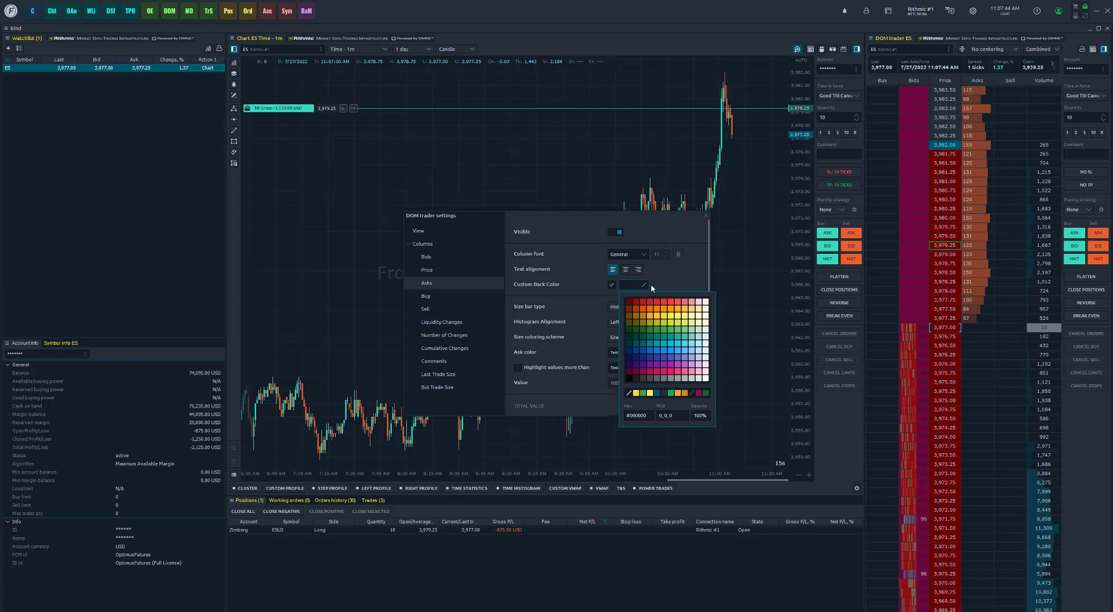
click(678, 349)
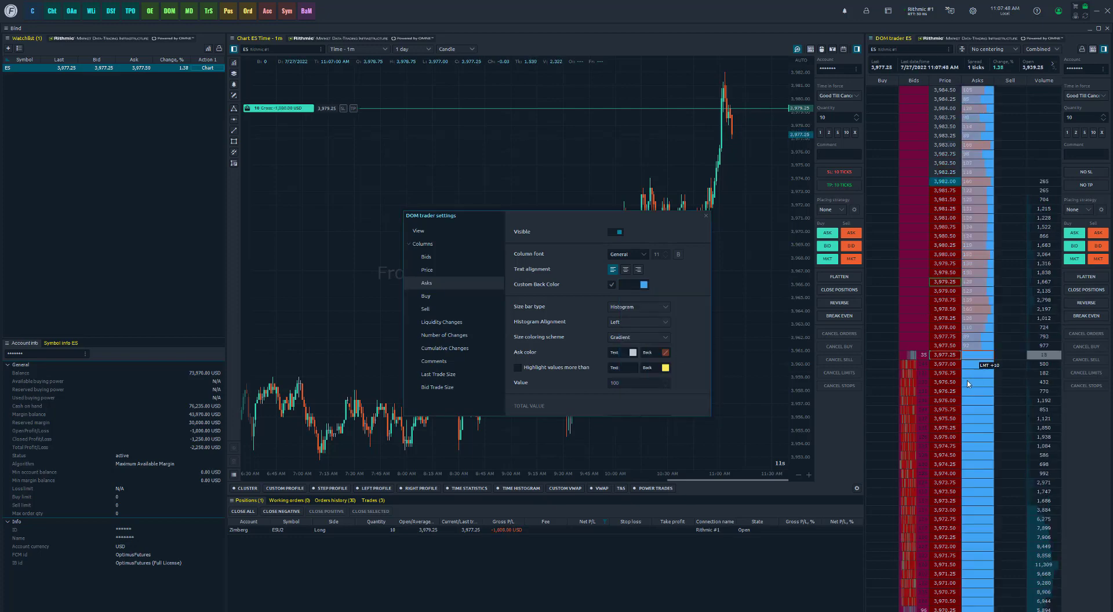
scroll(949, 316, up, 6)
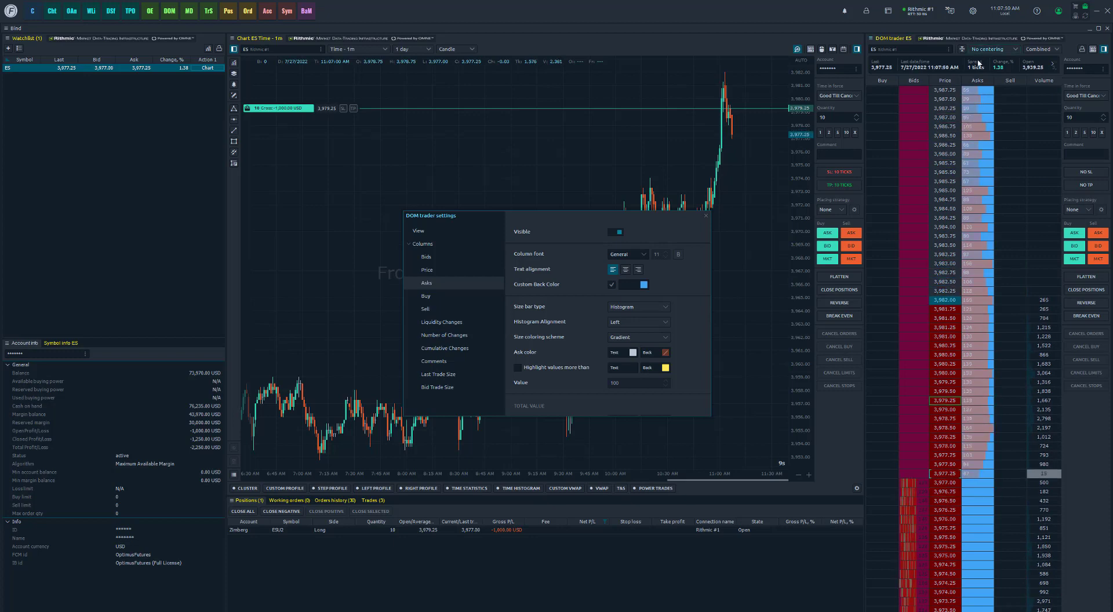
scroll(946, 374, down, 3)
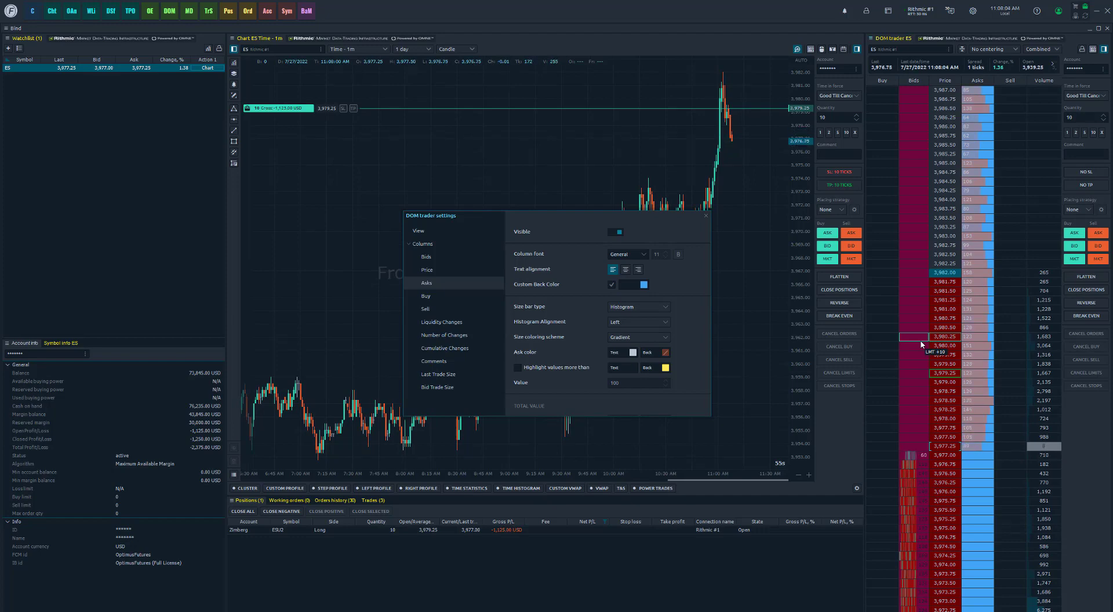
Step: Open the opacity value of the Asks column's custom back color for editing
click(643, 285)
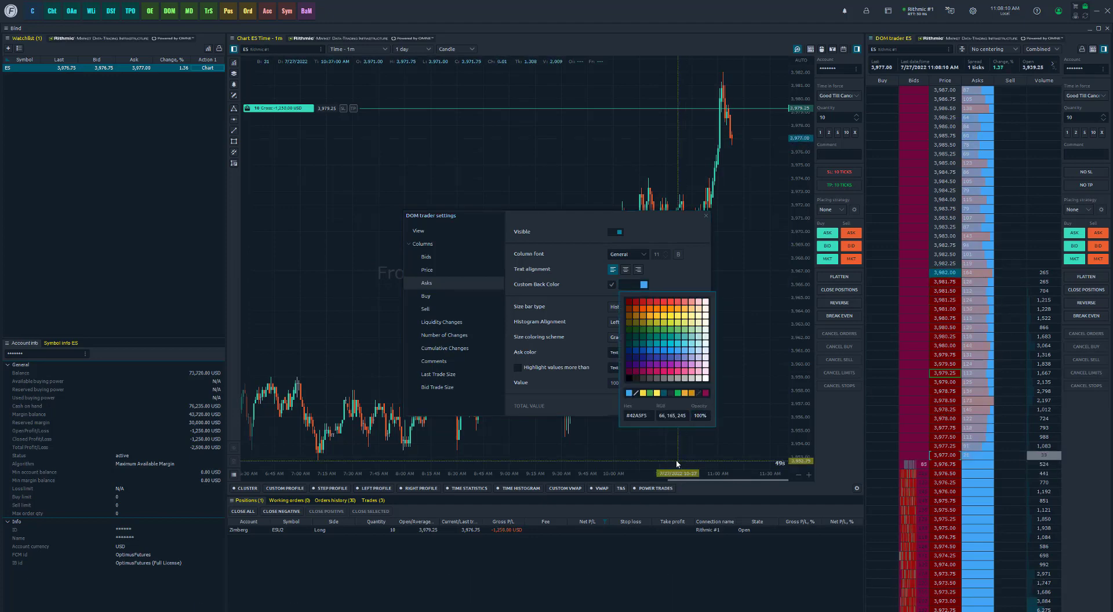
click(702, 416)
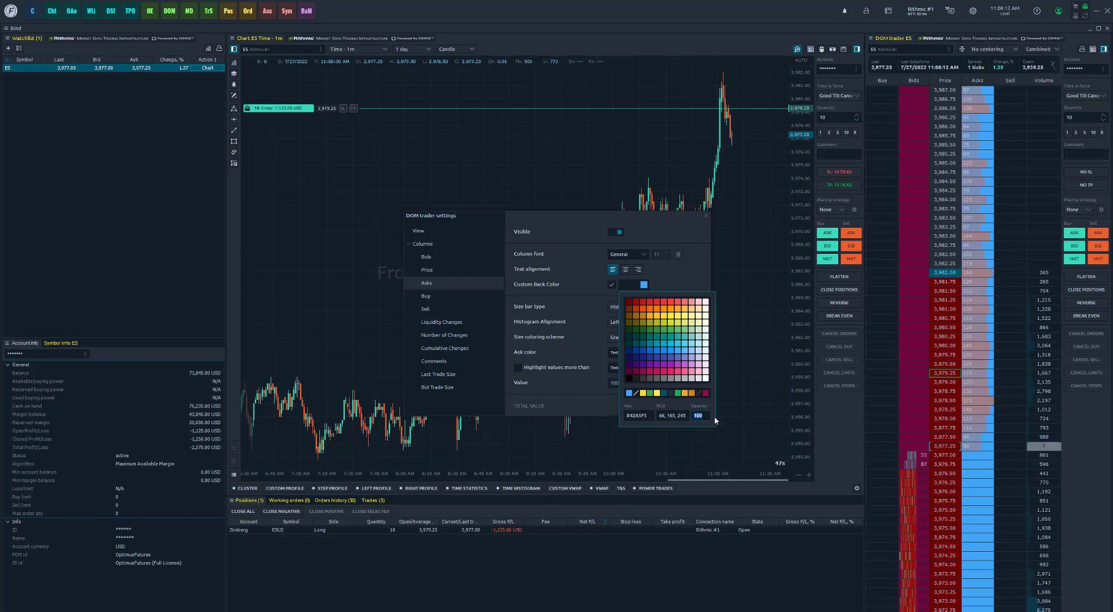